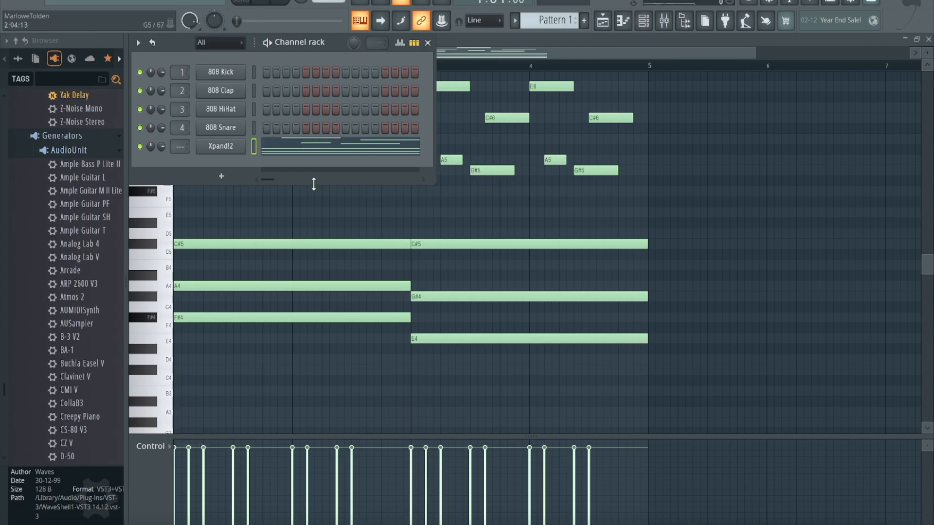
right_click(240, 142)
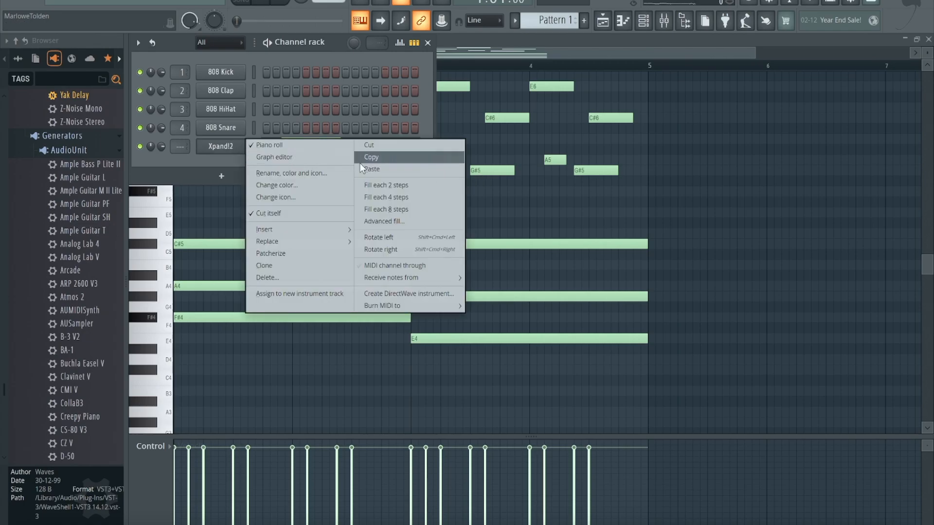
click(516, 214)
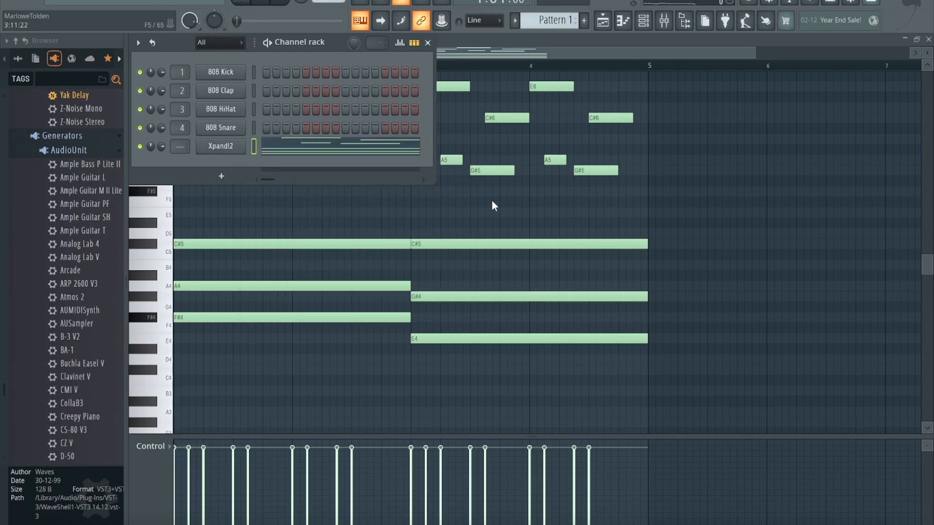
Play Pattern 1 and hide the channel rack to review the Xpand!2 notes in the piano roll.
click(265, 1)
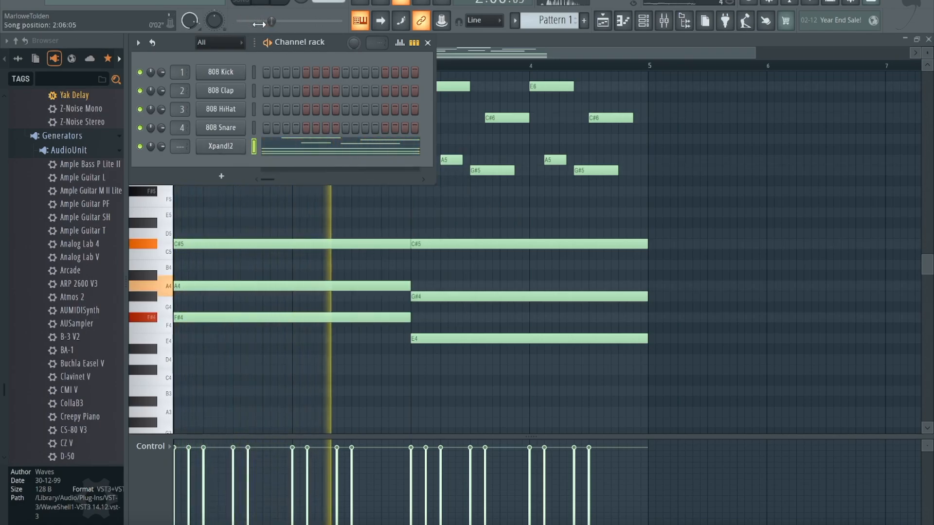
key(F6)
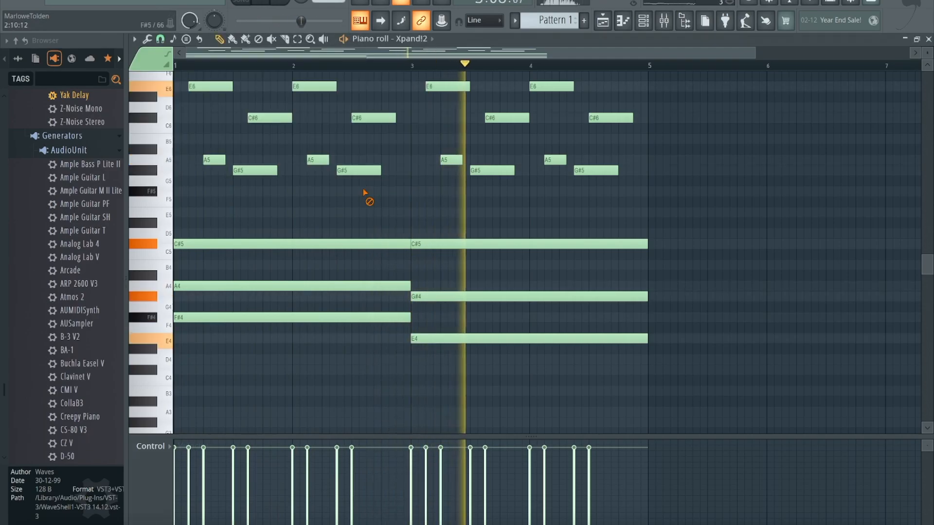
scroll(407, 221, up, 3)
scroll(408, 222, down, 1)
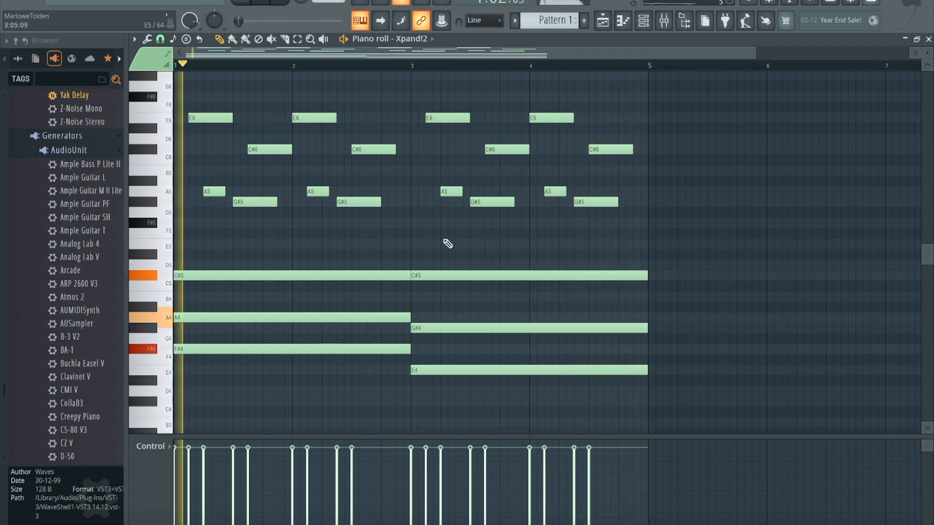
key(space)
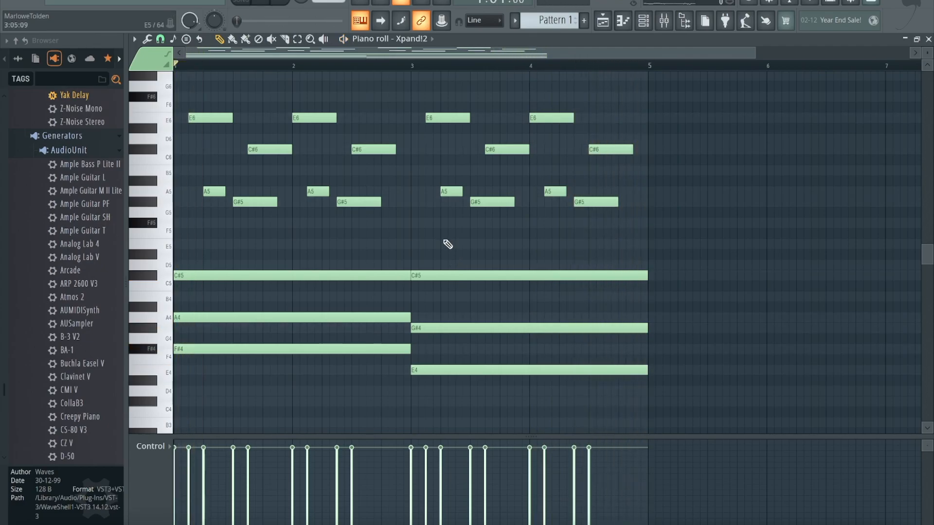
Strum the lower chord notes from E4 to C#5 with a small start-time strength in the strumizer, auditioning it before accepting.
scroll(431, 325, down, 3)
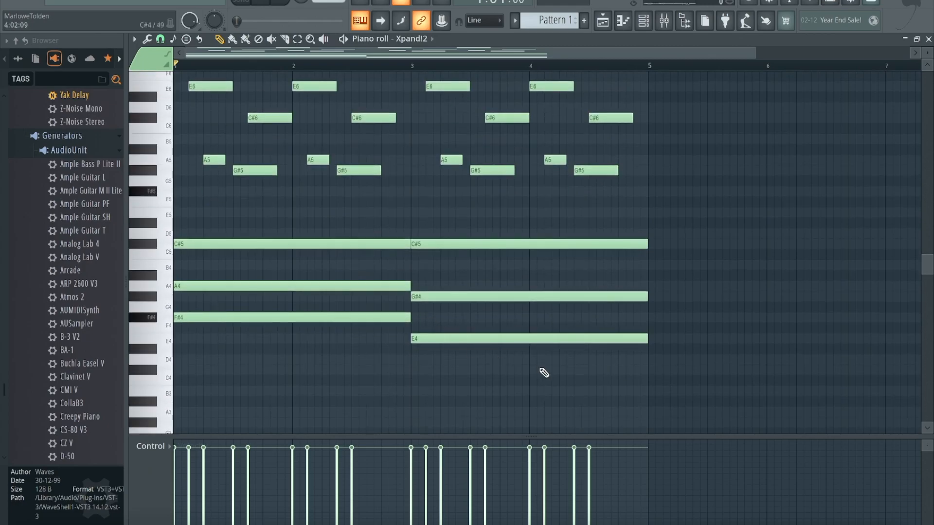
drag(540, 375, 303, 226)
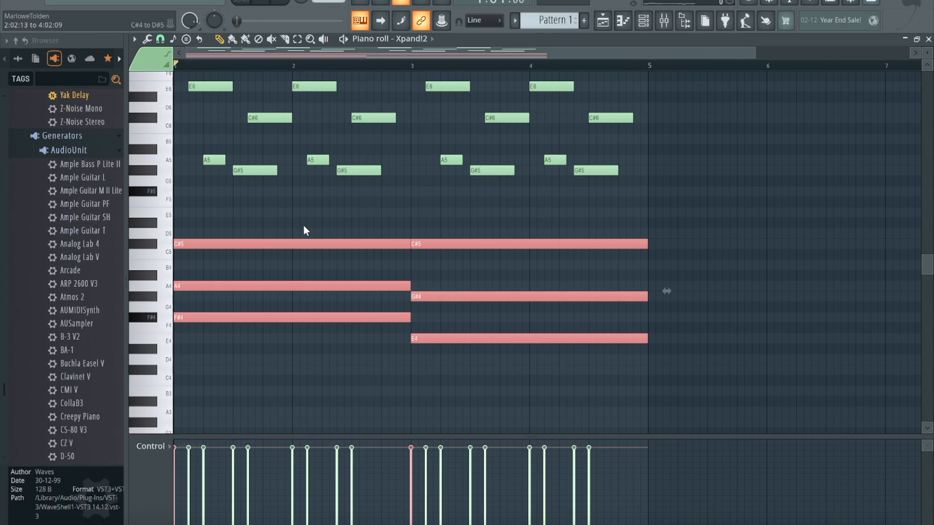
key(alt+s)
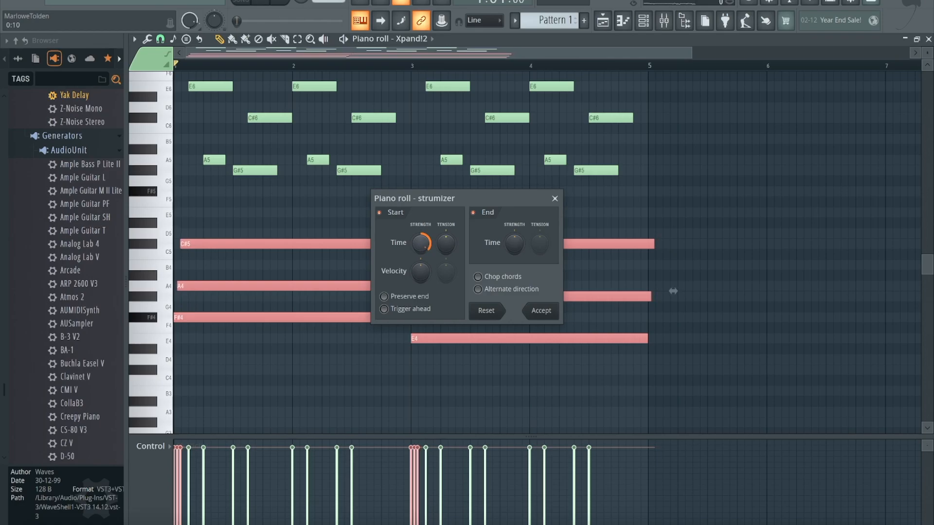
key(space)
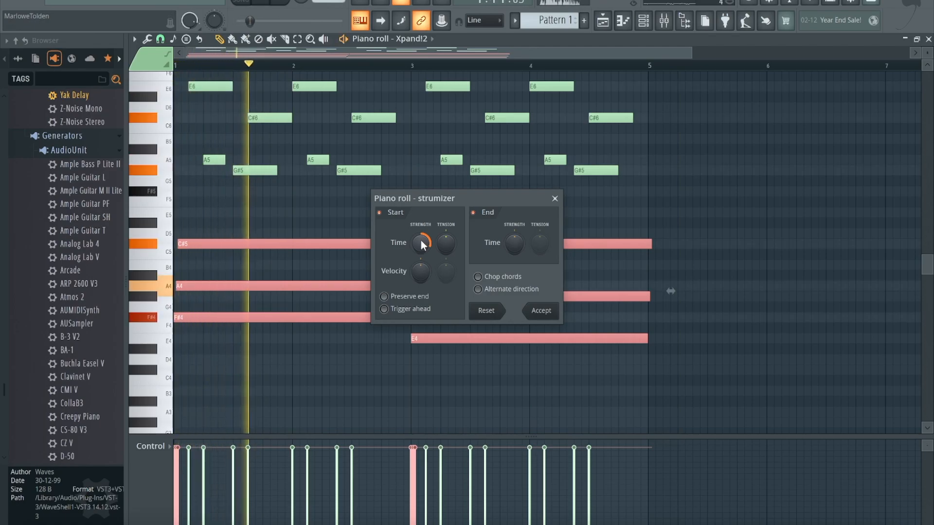
click(541, 312)
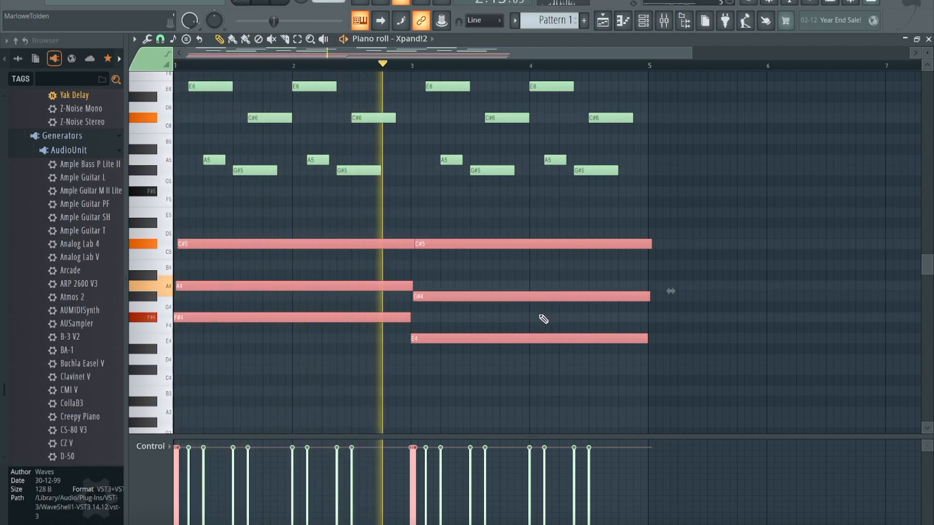
key(space)
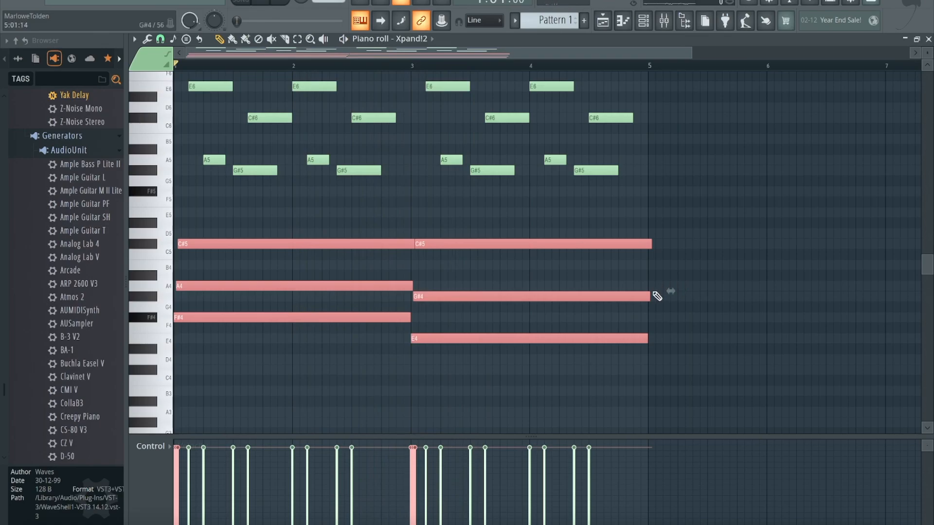
Trim the ends of the second chord's C#5 and G#4 notes to the start of bar 5.
click(670, 316)
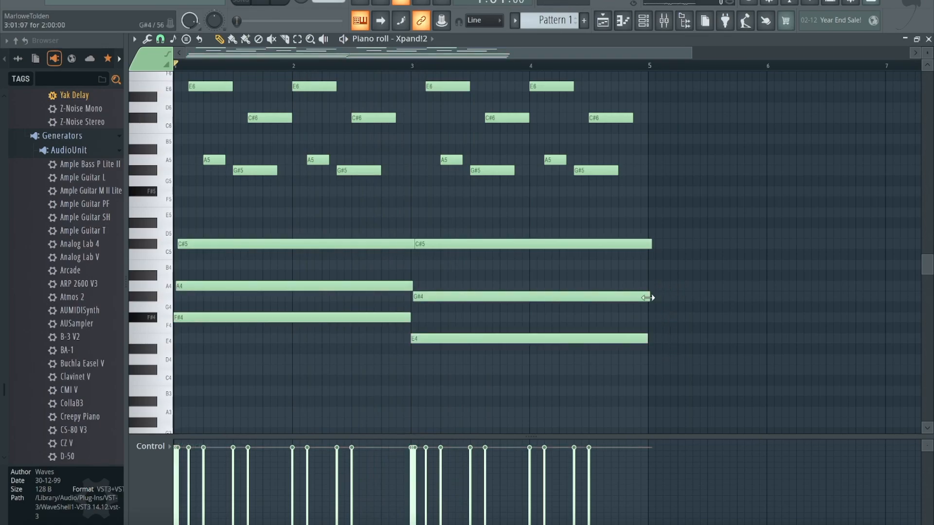
key(space)
key(space)
scroll(648, 297, up, 6)
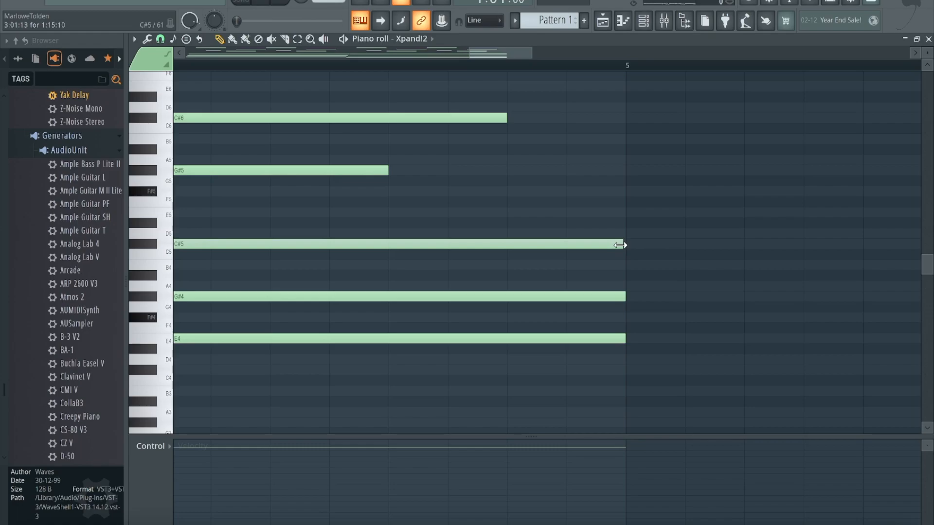
scroll(539, 224, down, 6)
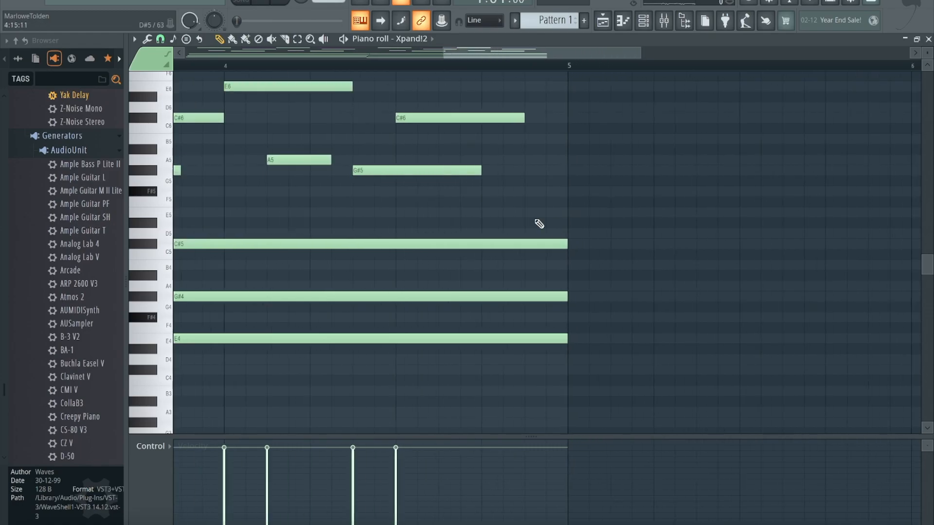
scroll(539, 224, down, 2)
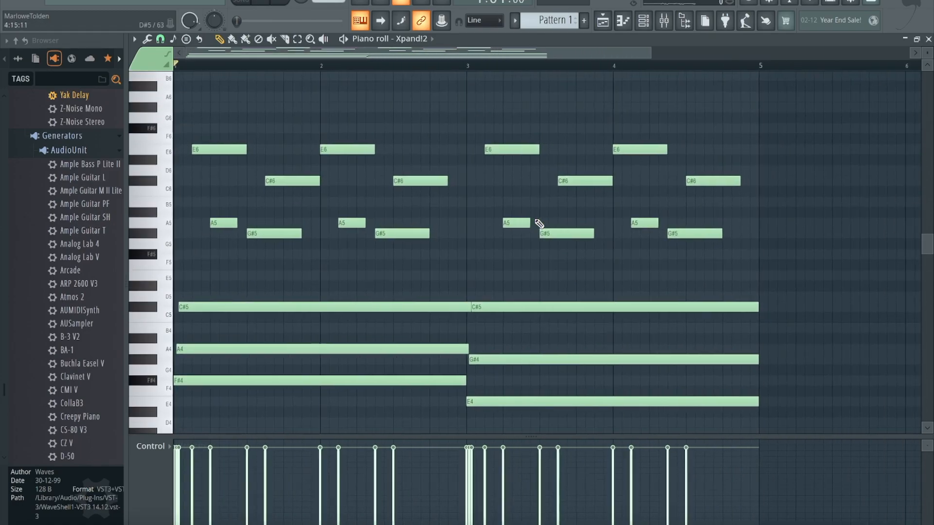
Play back the pattern to hear the strummed chords under the melody.
scroll(539, 224, down, 3)
scroll(539, 223, up, 5)
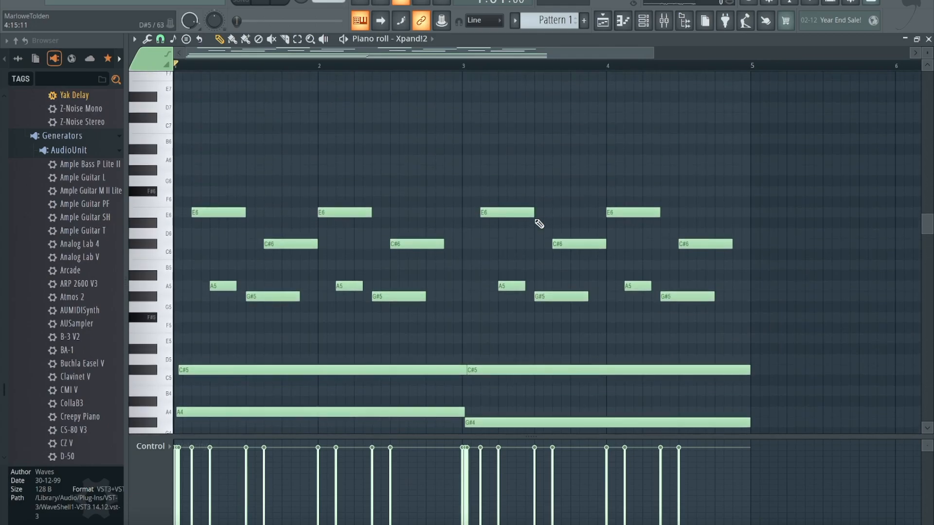
scroll(538, 224, down, 5)
scroll(539, 224, up, 3)
key(space)
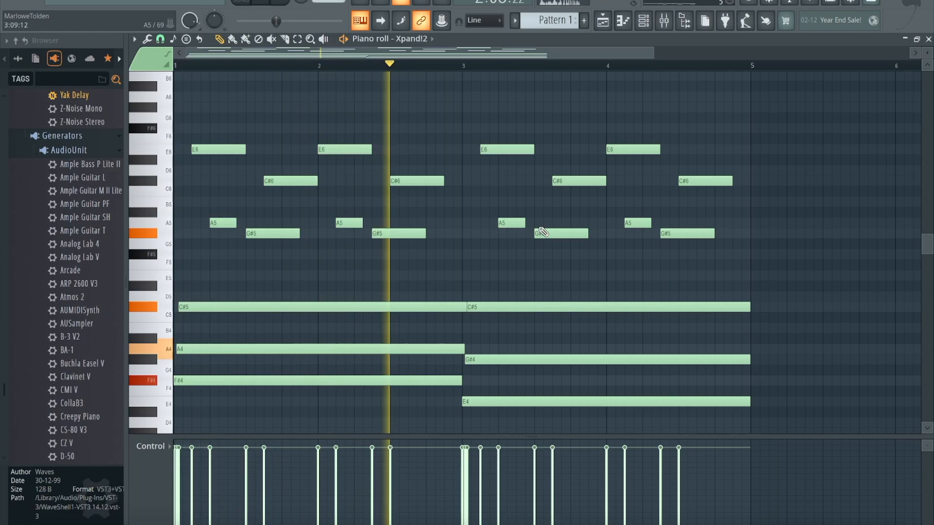
scroll(541, 232, down, 1)
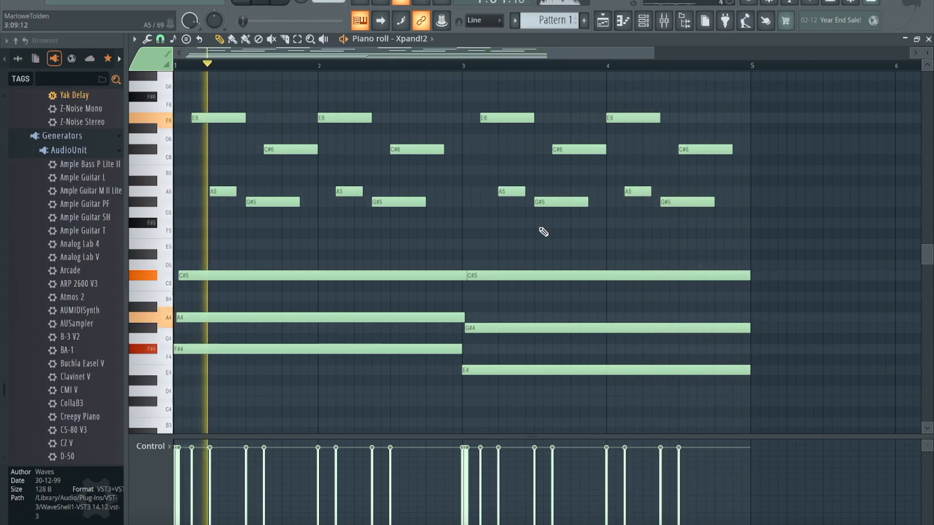
key(space)
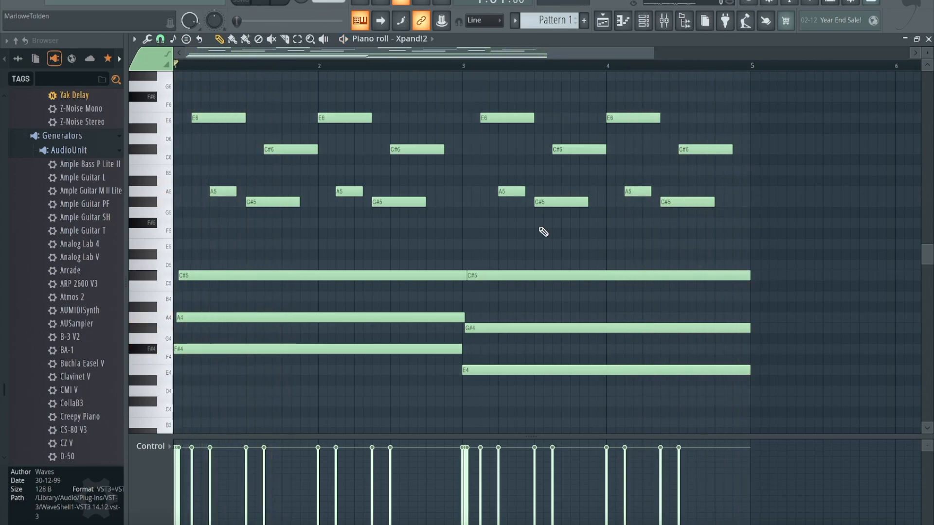
Randomize the velocity of all notes by a small bipolar amount, comparing it with 100% during playback before accepting, and deselect the notes.
key(super+a)
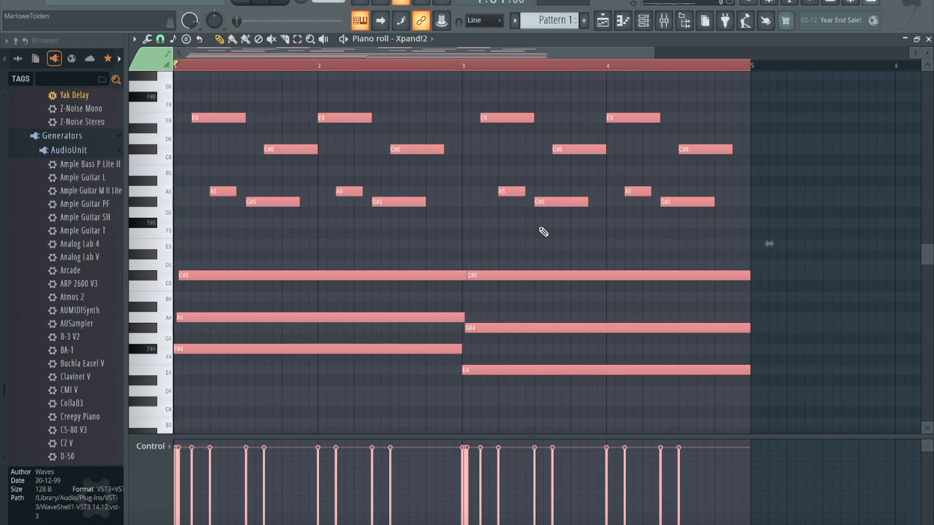
key(alt+r)
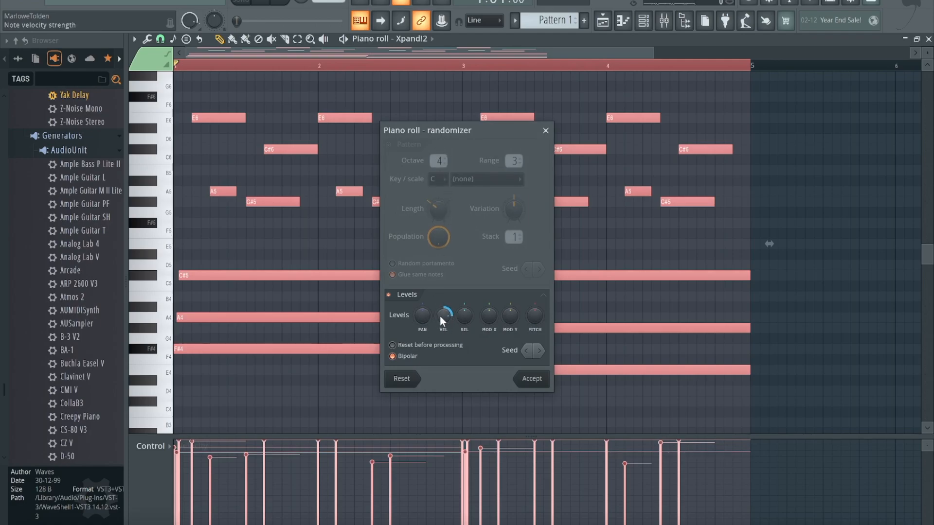
mouse_move(440, 317)
mouse_down()
mouse_move(440, 338)
mouse_move(443, 304)
mouse_up()
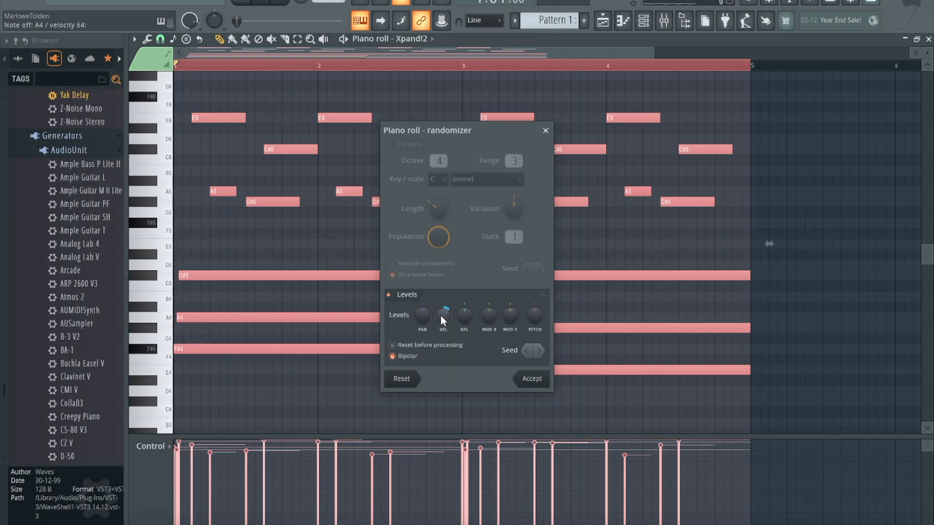
mouse_move(441, 317)
mouse_down()
mouse_move(441, 327)
mouse_move(440, 311)
mouse_up()
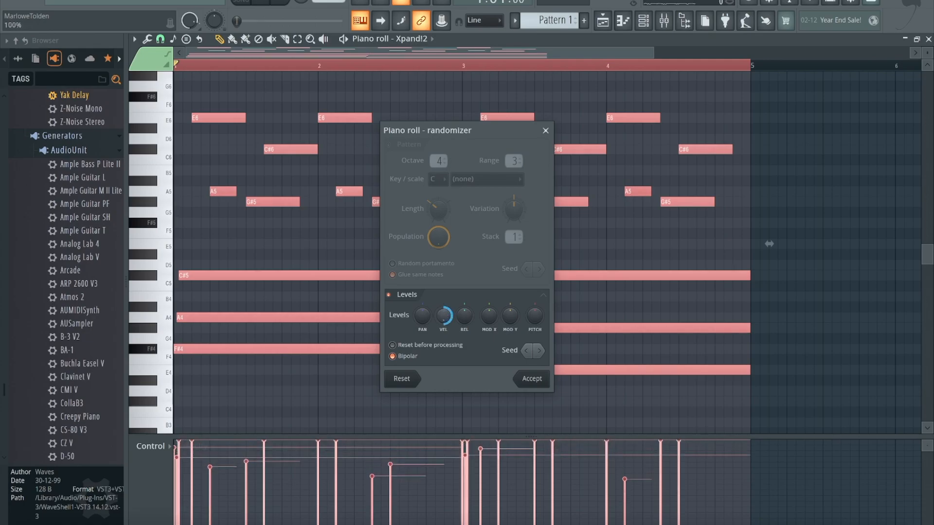
drag(441, 311, 441, 319)
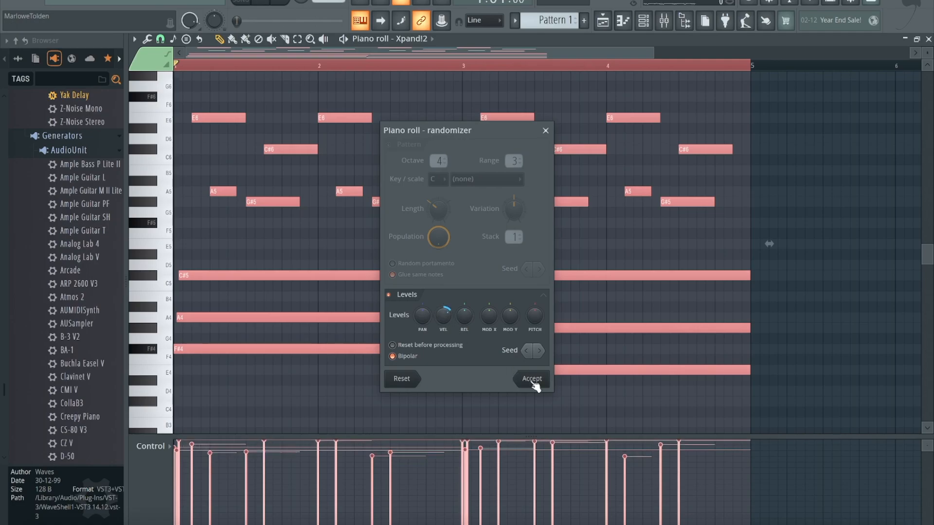
key(space)
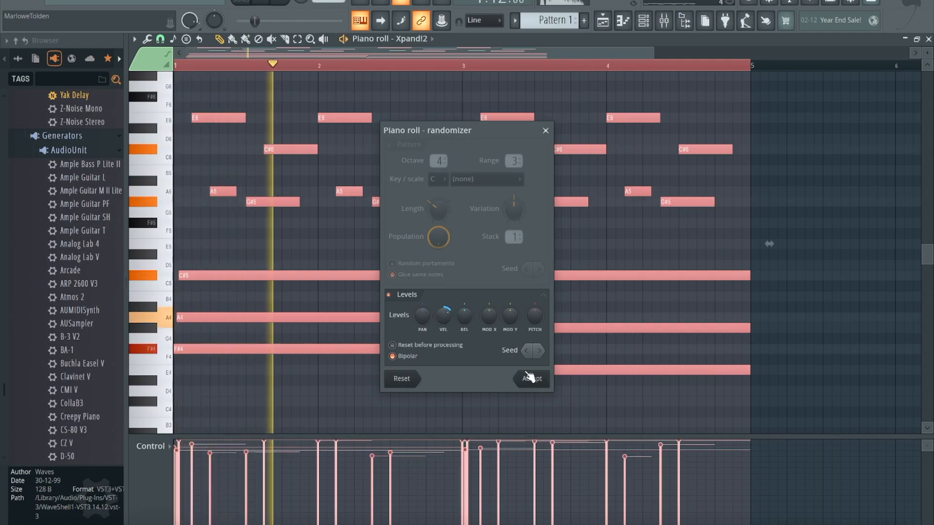
drag(439, 318, 439, 292)
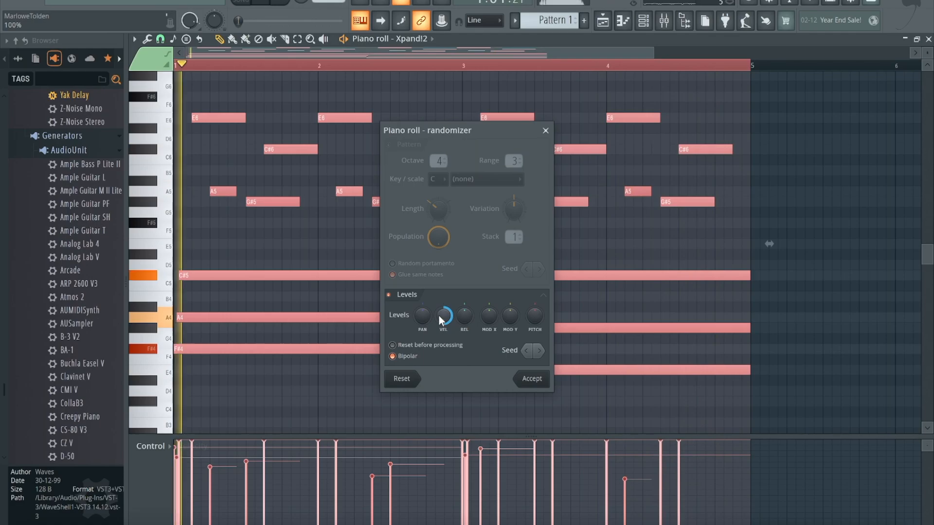
drag(440, 315, 439, 337)
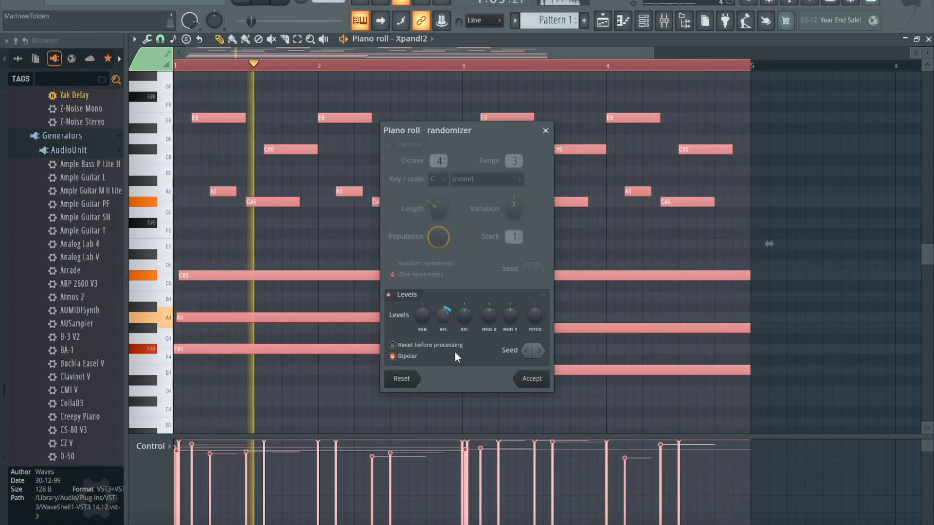
click(533, 379)
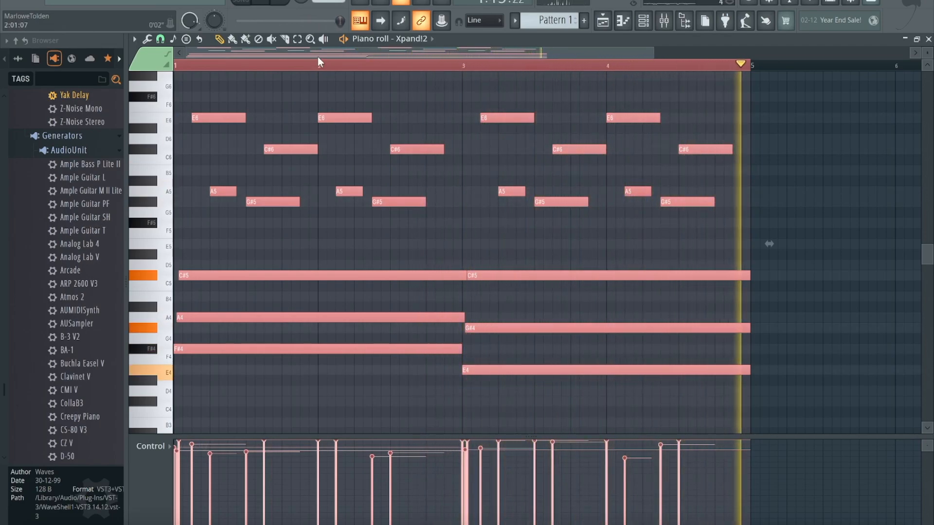
right_click(318, 230)
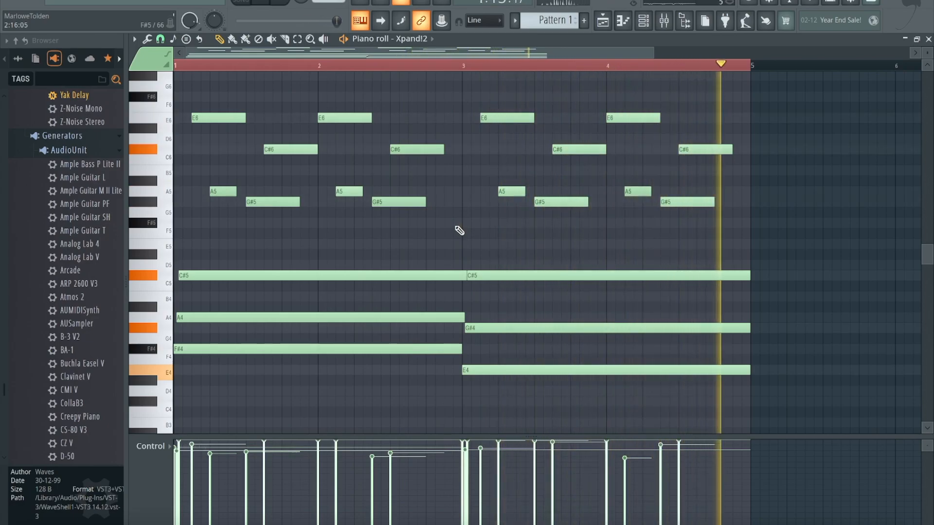
Lengthen all the upper melody notes so neighbouring ones overlap, and trim the last C#6 to end at bar 5.
scroll(541, 232, up, 2)
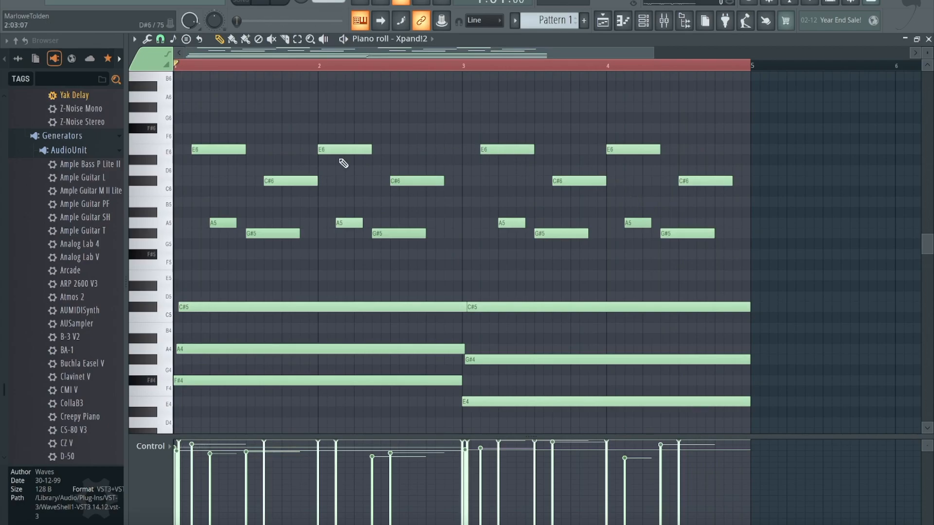
drag(735, 249, 198, 126)
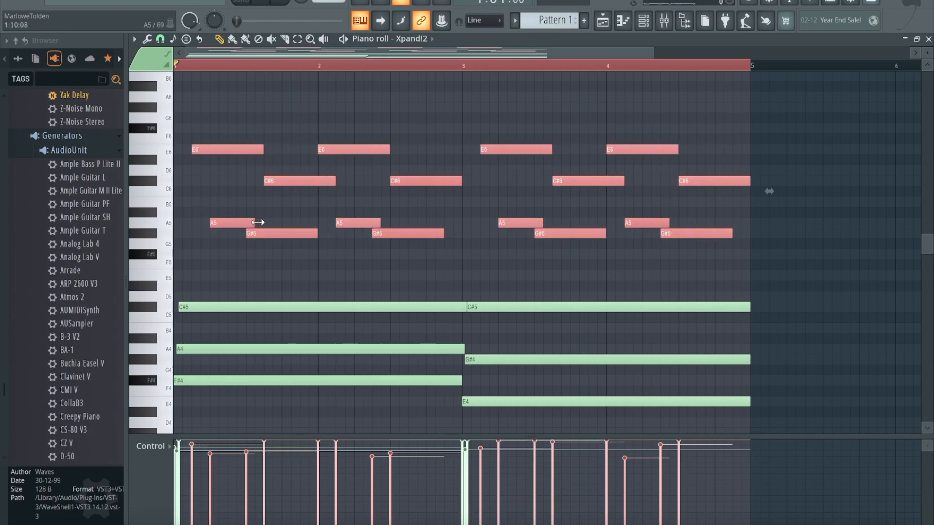
super+click(381, 282)
drag(759, 184, 750, 184)
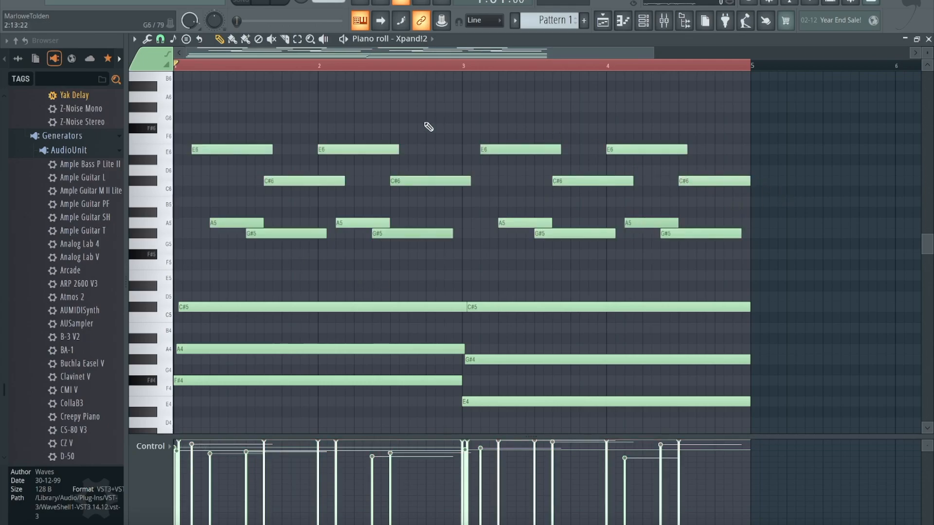
Play back the pattern to hear the overlapping melody notes.
scroll(417, 125, up, 1)
scroll(418, 125, down, 2)
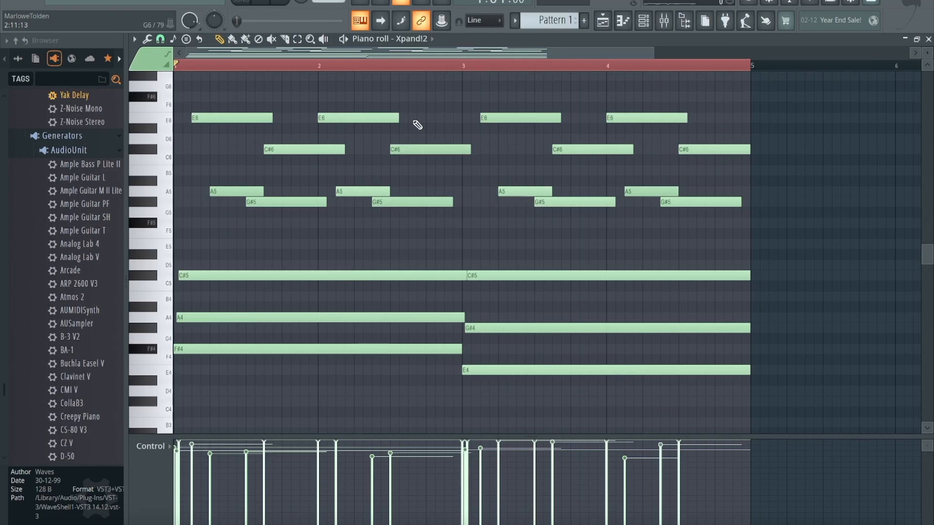
key(space)
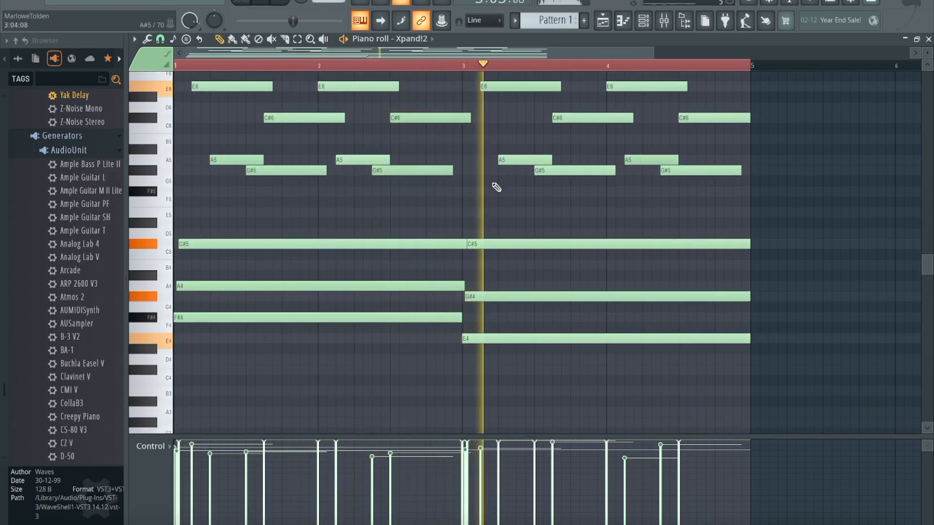
Stop playback and duplicate the lowest chord notes, F#4 and E4, one octave down to F#3 and E3.
scroll(496, 188, down, 4)
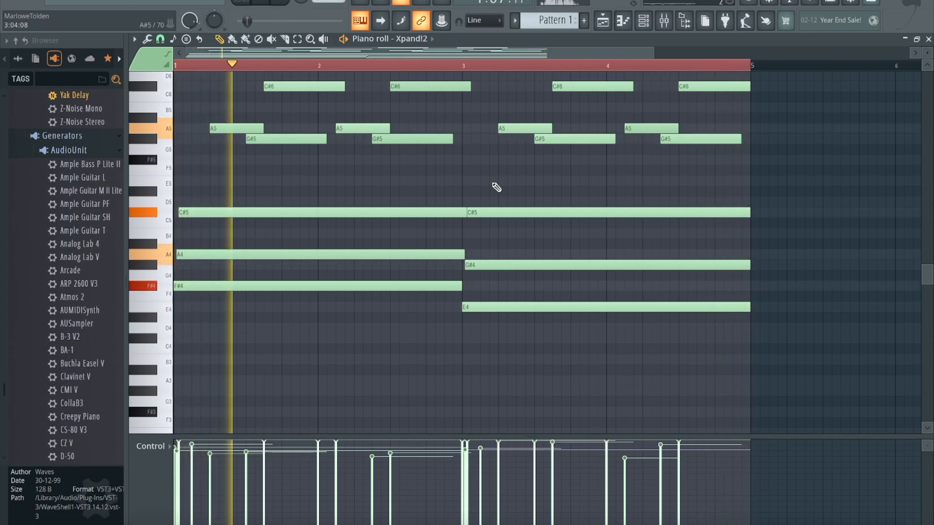
scroll(496, 187, up, 4)
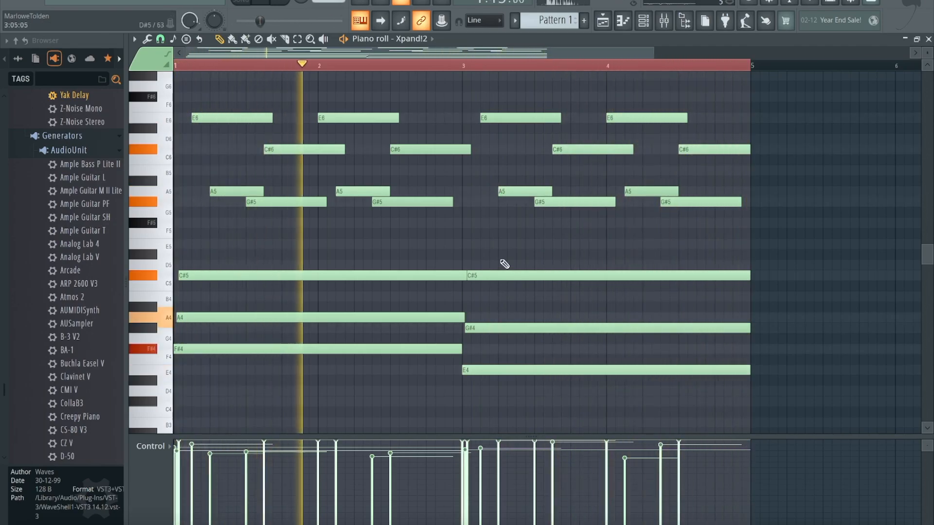
key(space)
scroll(504, 264, down, 3)
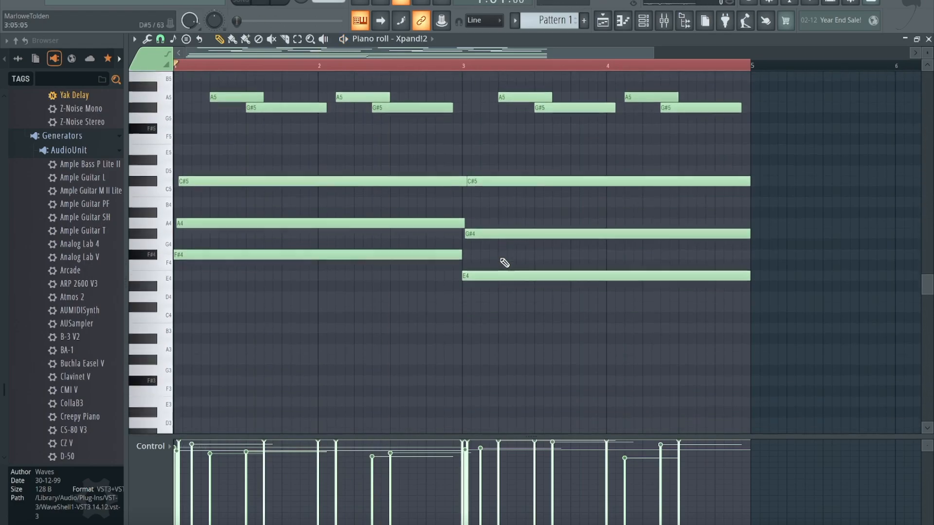
click(398, 254)
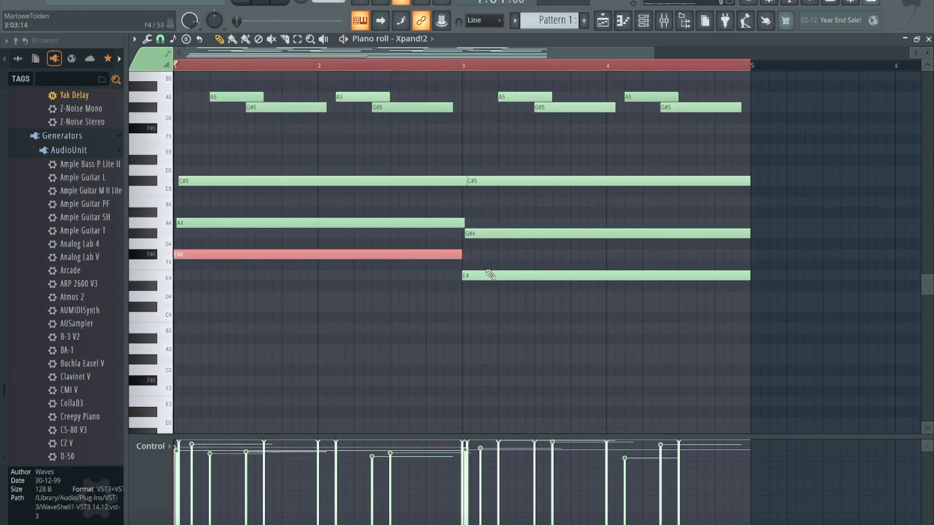
shift+click(488, 276)
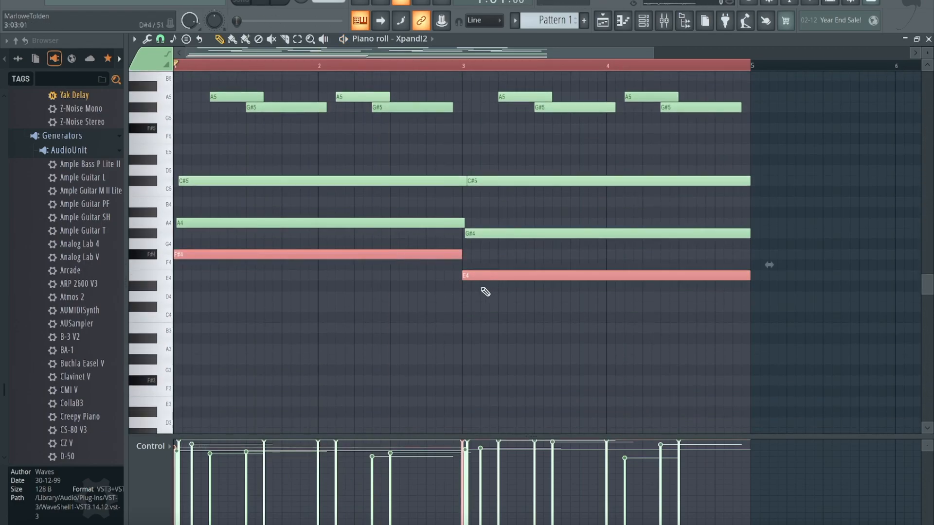
drag(261, 255, 244, 375)
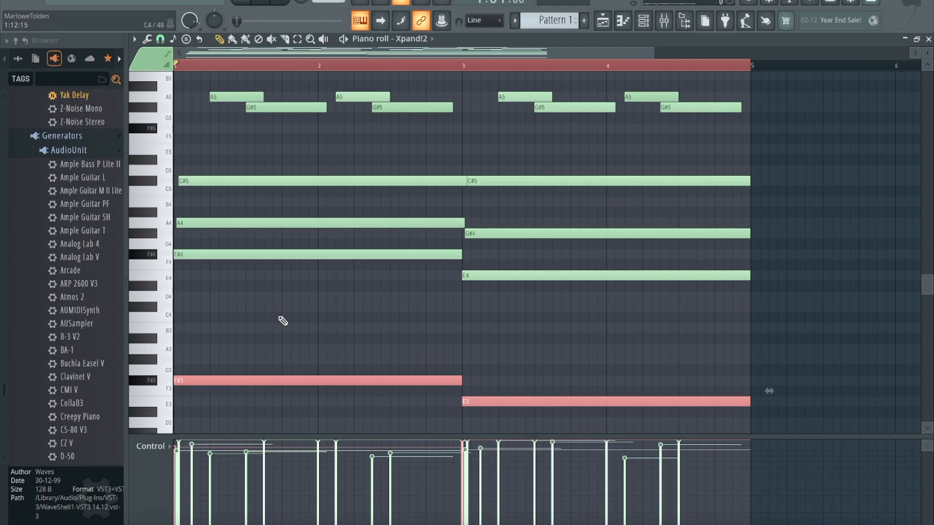
Play back the pattern to hear the octave-down bass notes with the chords and melody, and deselect them.
scroll(281, 318, up, 5)
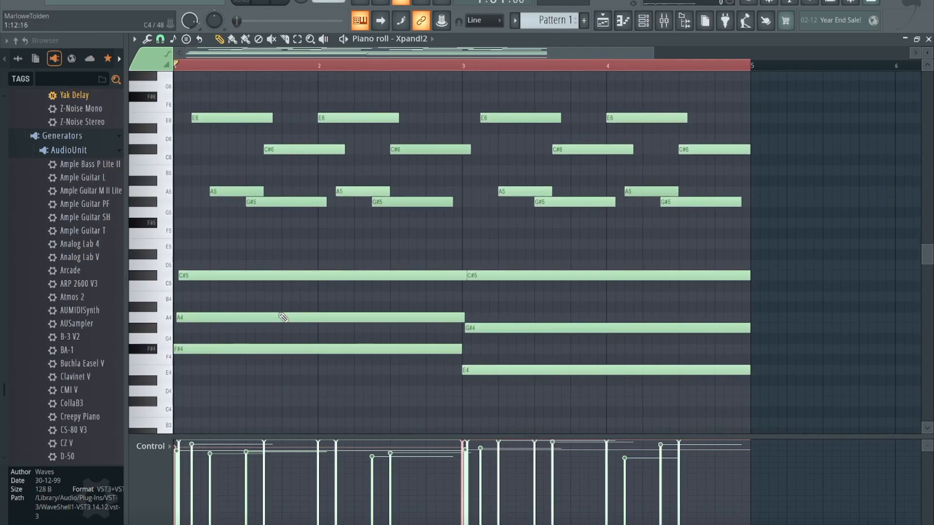
scroll(282, 318, down, 5)
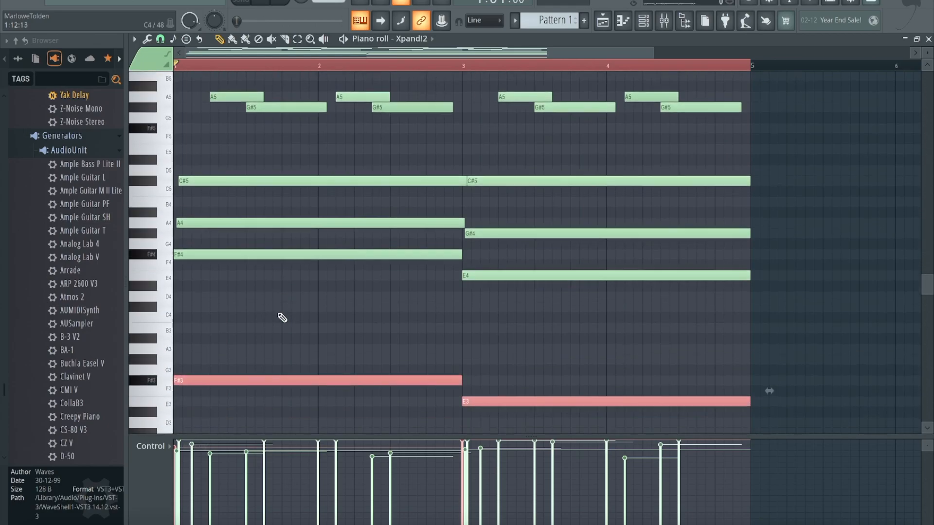
scroll(282, 318, down, 1)
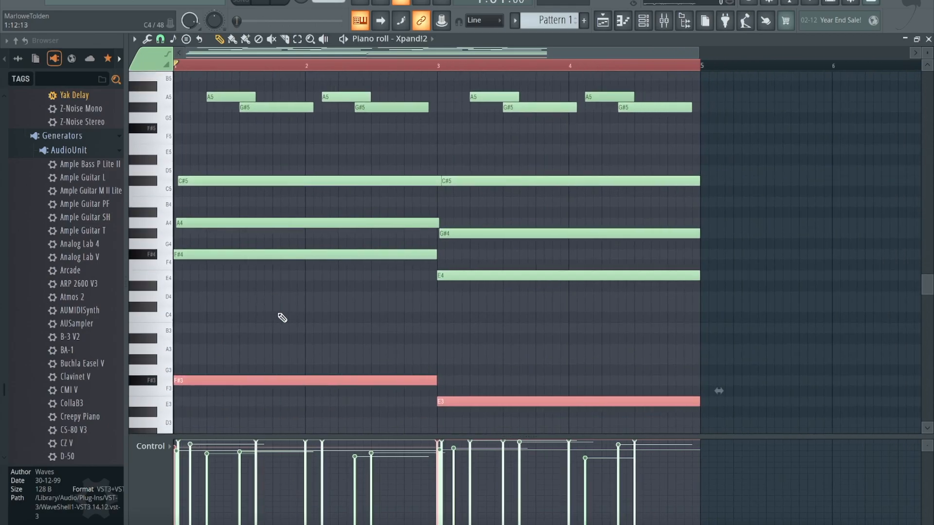
scroll(282, 317, up, 5)
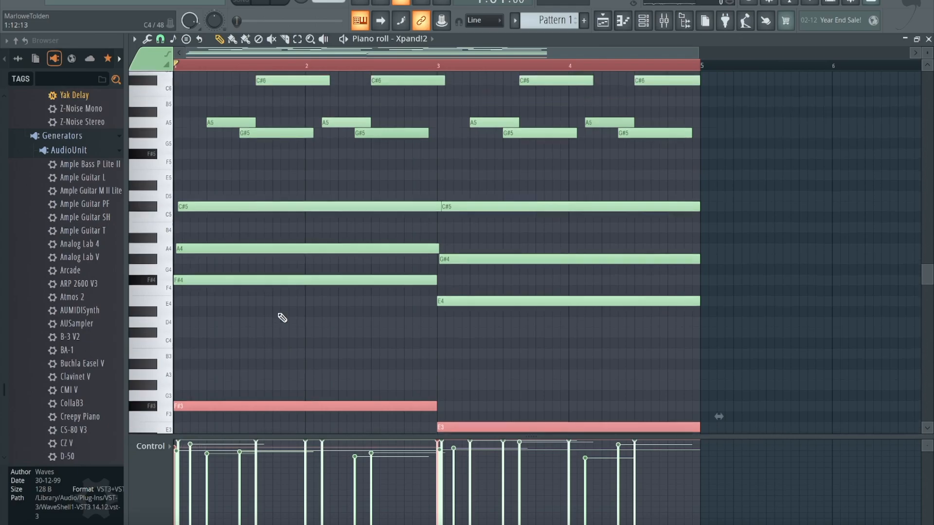
scroll(282, 318, down, 6)
key(space)
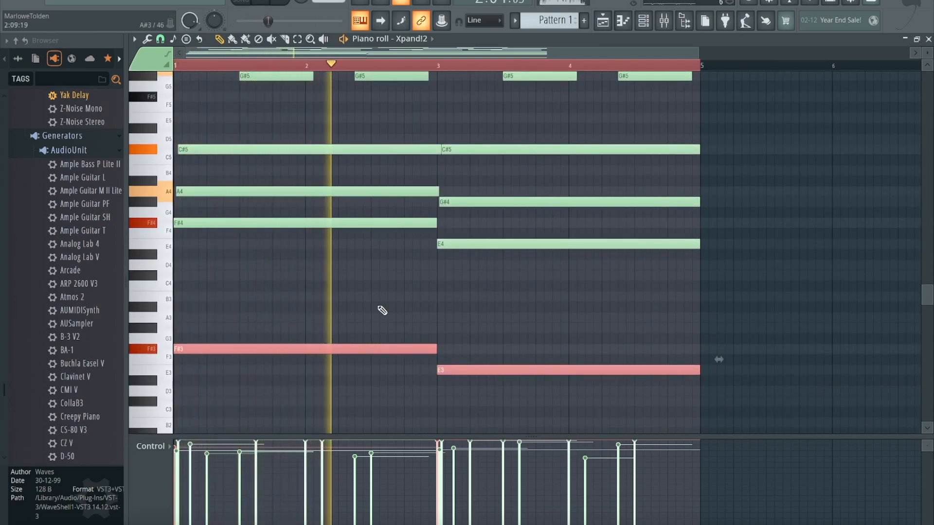
key(super+d)
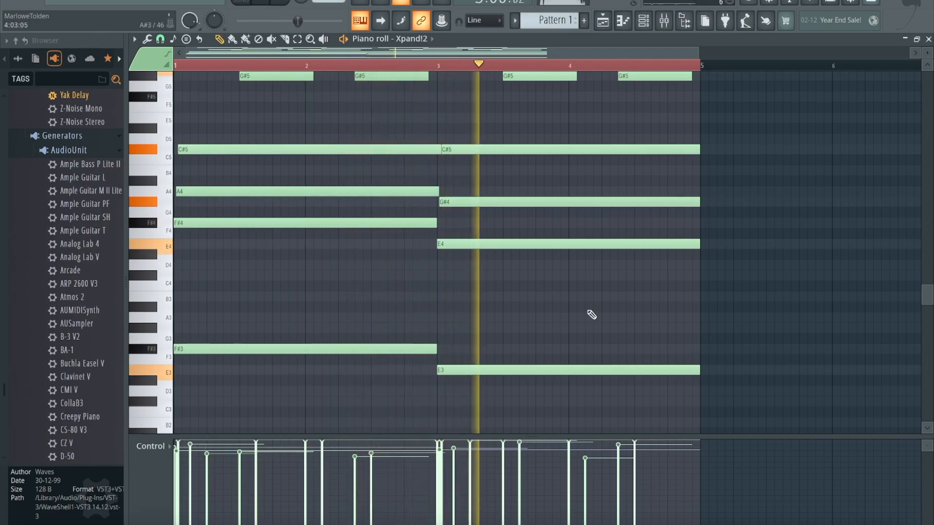
scroll(591, 317, up, 2)
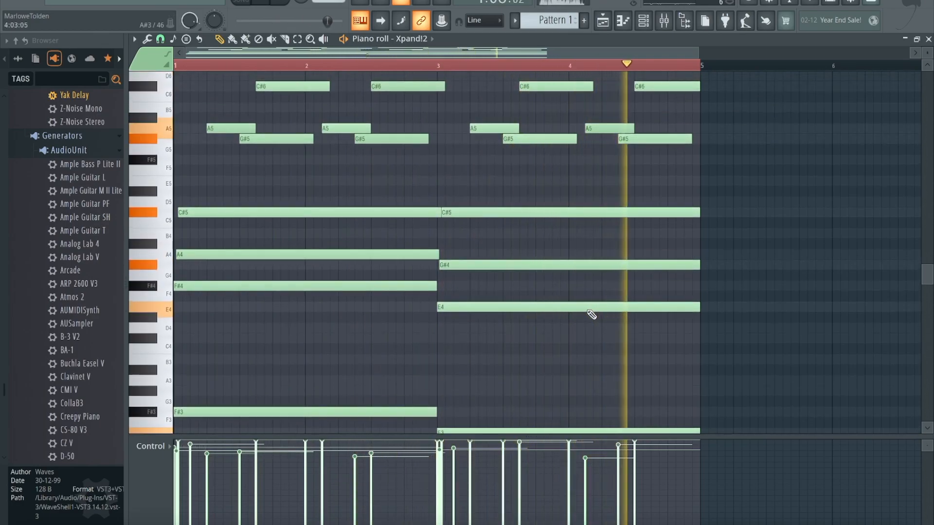
scroll(591, 315, up, 1)
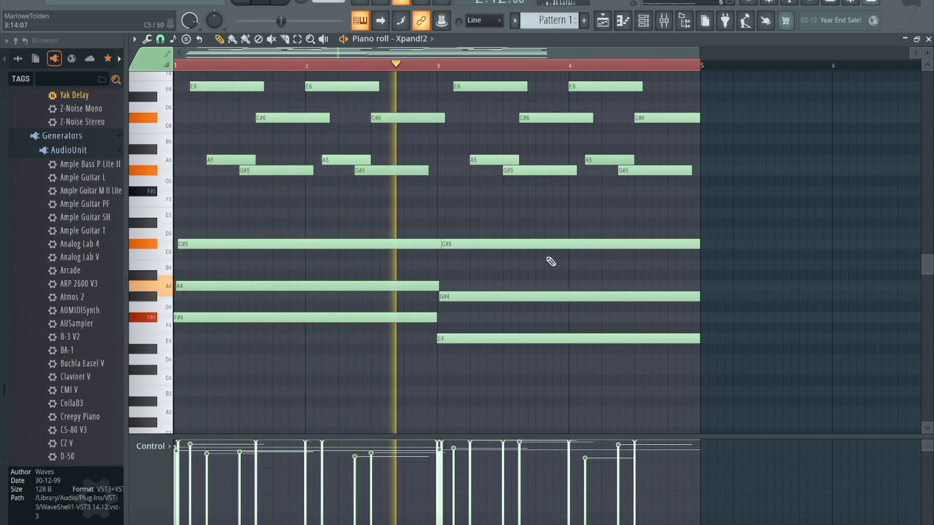
scroll(551, 261, up, 2)
scroll(551, 261, down, 1)
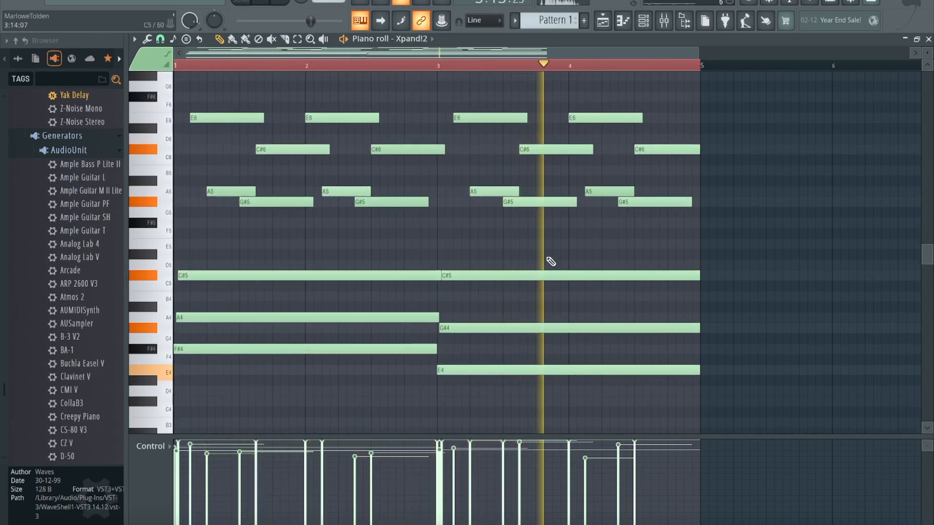
scroll(551, 261, up, 1)
scroll(551, 261, up, 1)
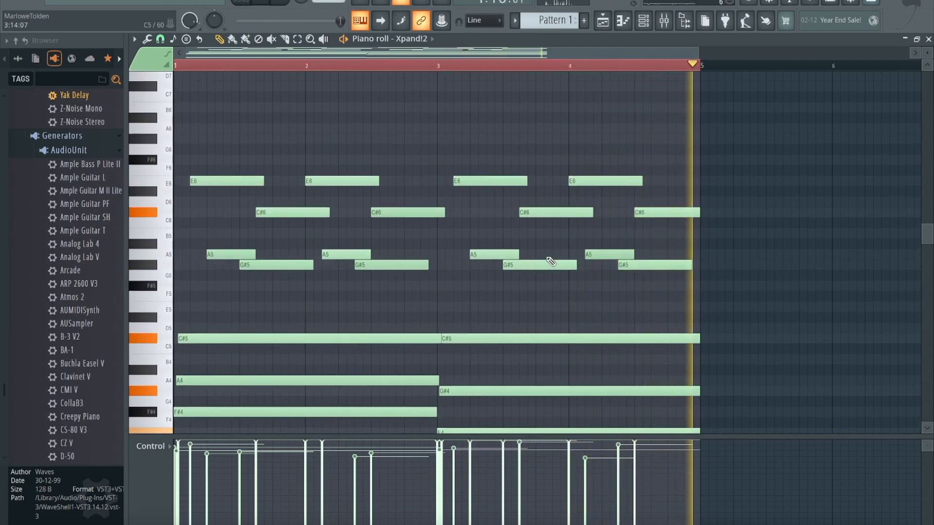
scroll(551, 261, down, 1)
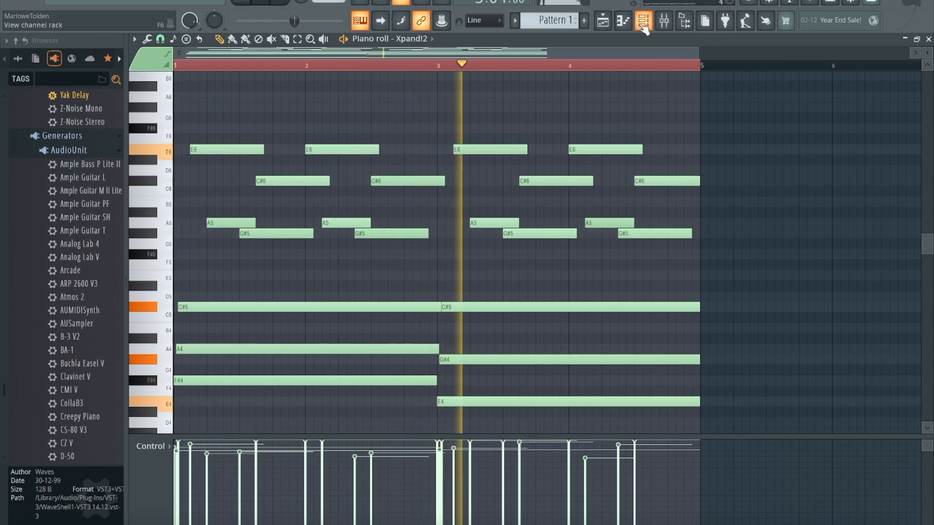
Show the mixer and channel rack, and route the Xpand!2 channel to mixer track 4.
click(663, 22)
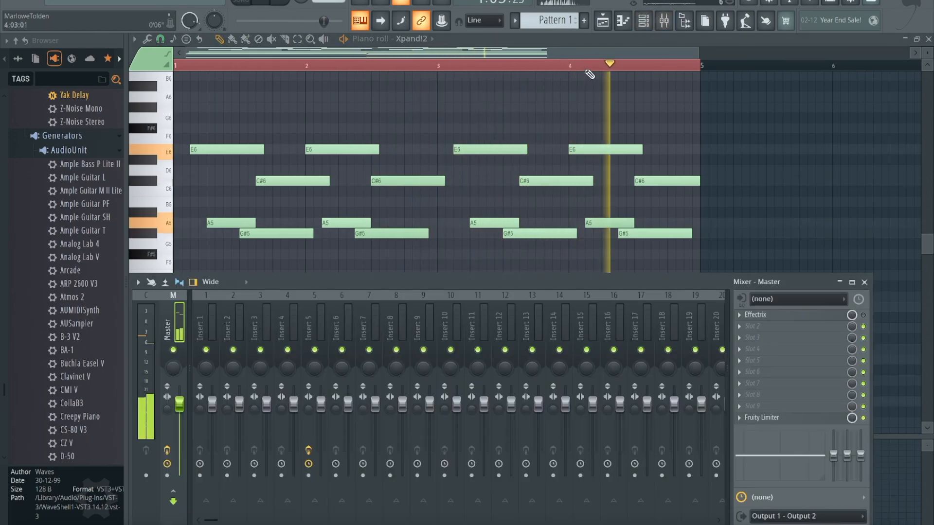
click(643, 22)
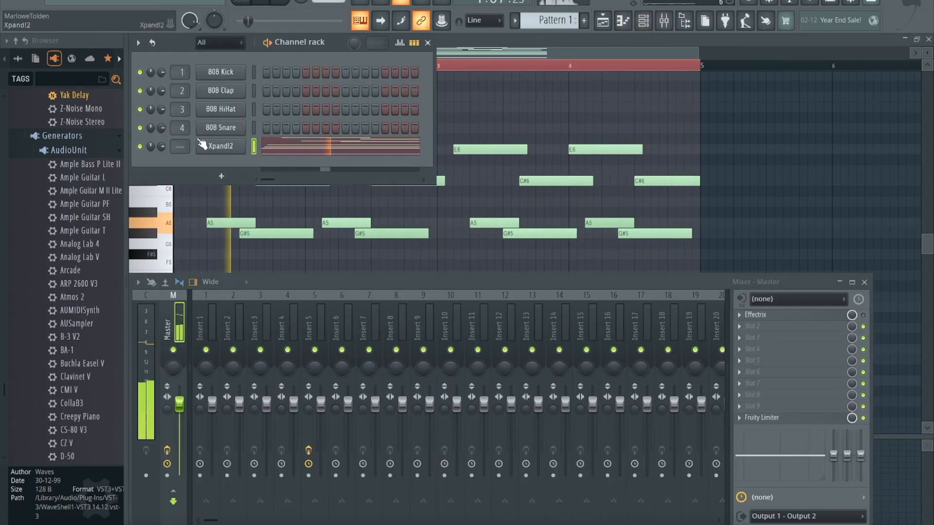
scroll(181, 146, up, 2)
scroll(181, 146, up, 3)
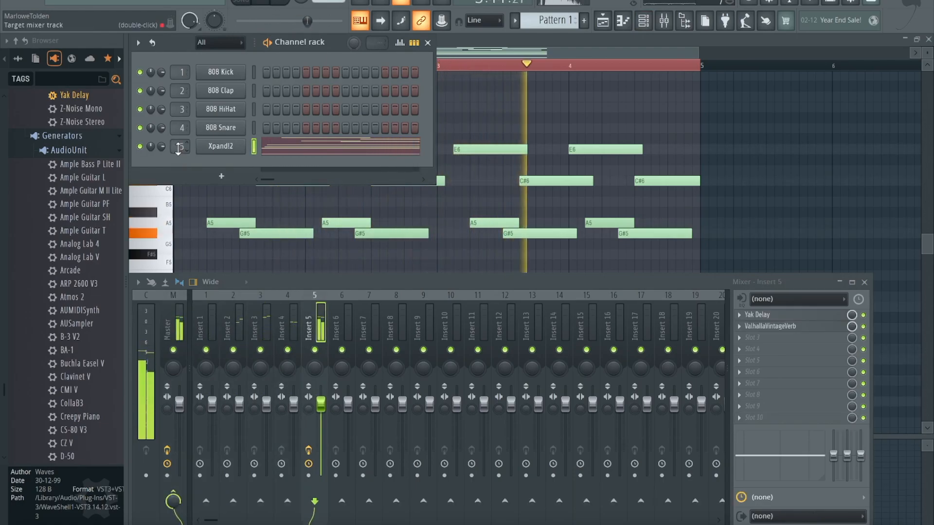
scroll(182, 146, down, 1)
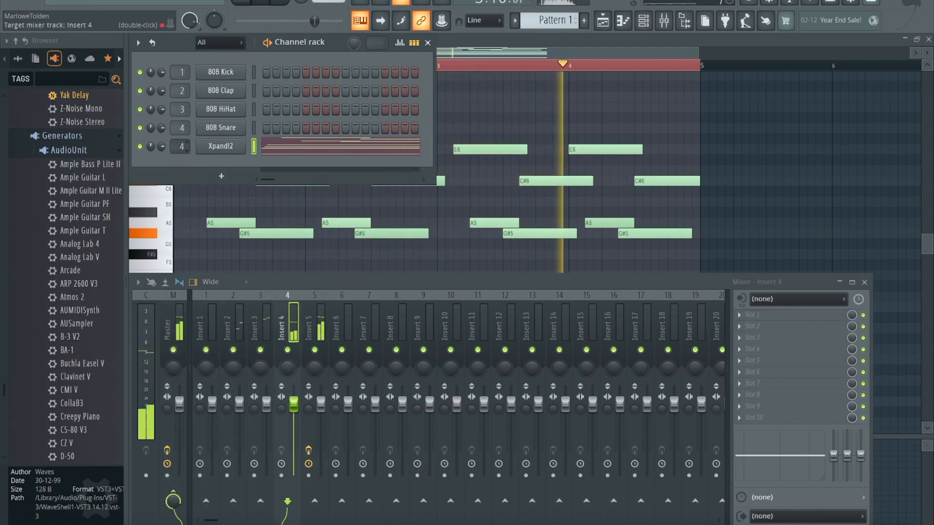
Add Fruity Reeverb 2 to the first effect slot of Insert 4 and raise its wet level.
click(754, 315)
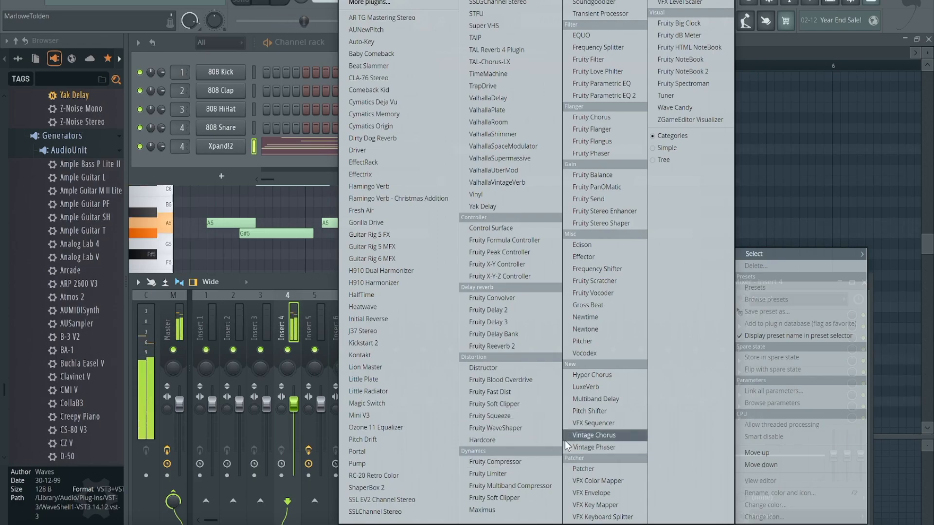
click(531, 348)
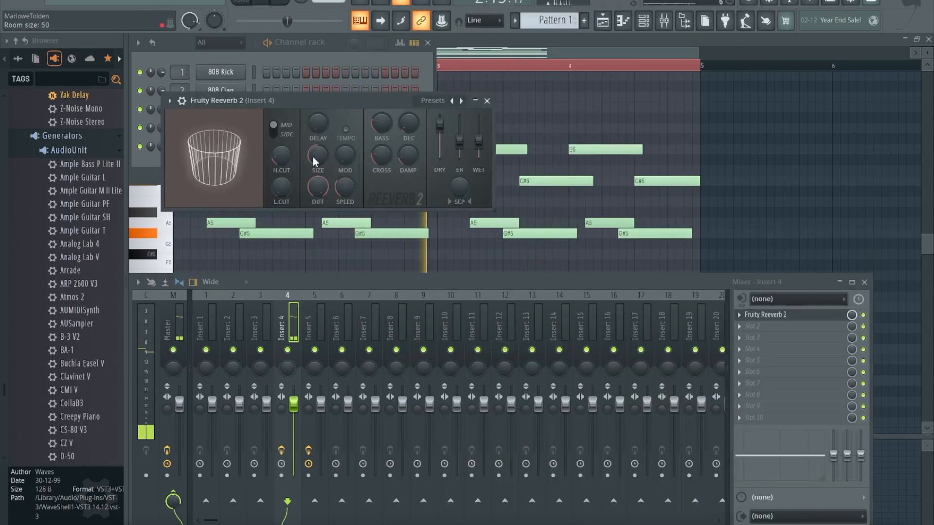
drag(479, 141, 479, 129)
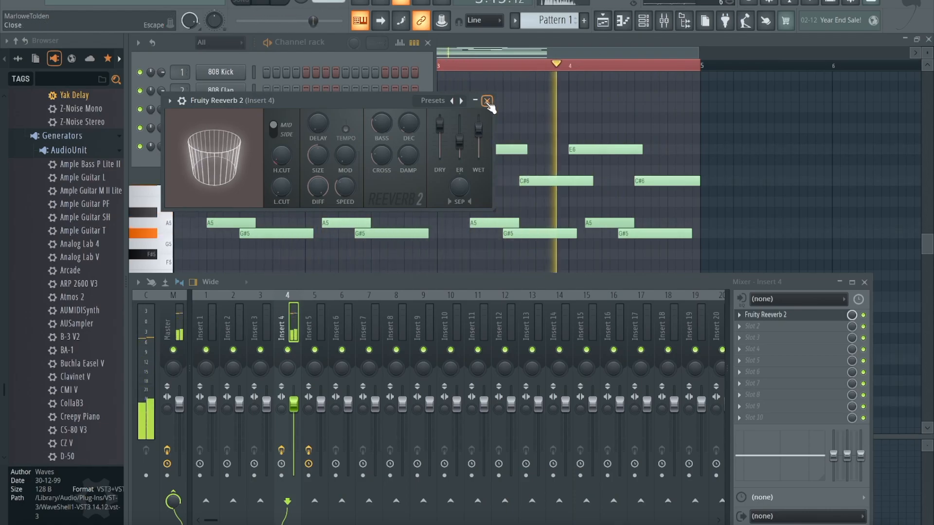
Set the reverb's room size to 82.
drag(318, 155, 318, 145)
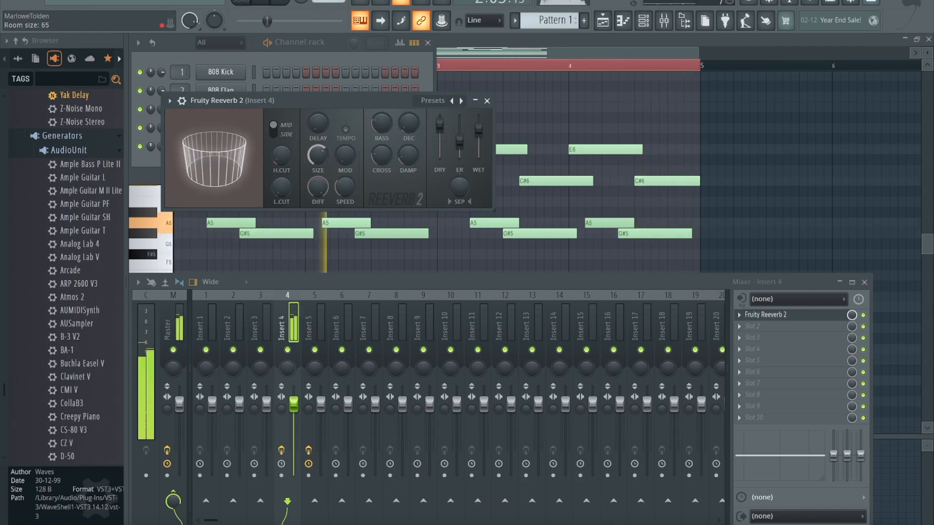
drag(317, 155, 317, 149)
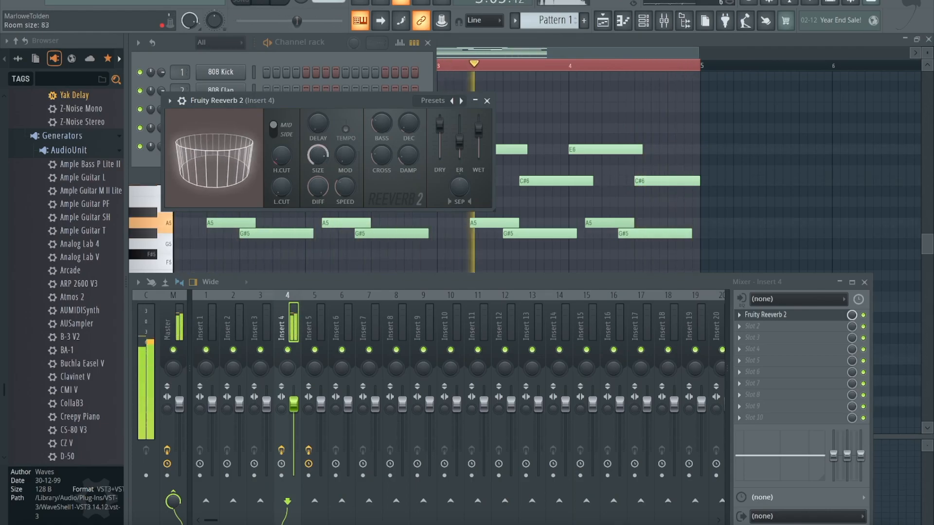
drag(319, 155, 320, 156)
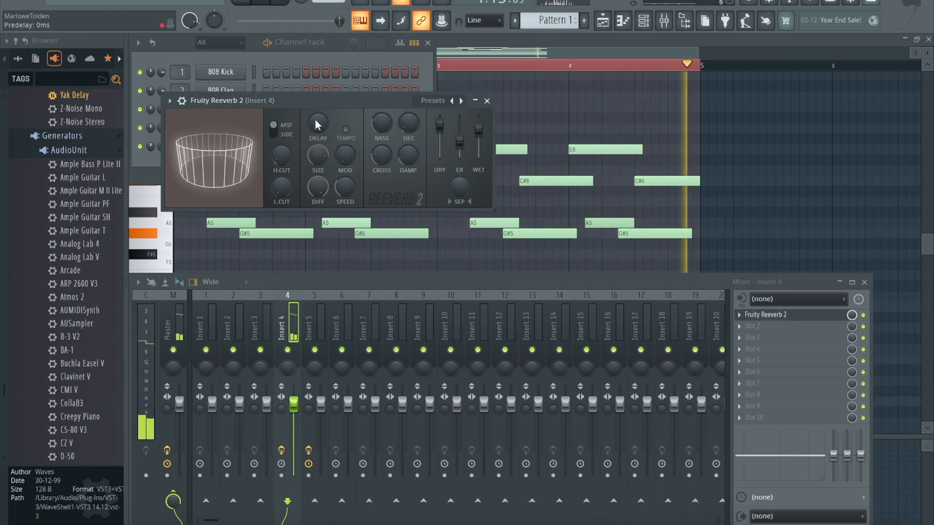
Try reverb predelay times of 807 ms, 460 ms and 716 ms during playback.
drag(317, 125, 317, 123)
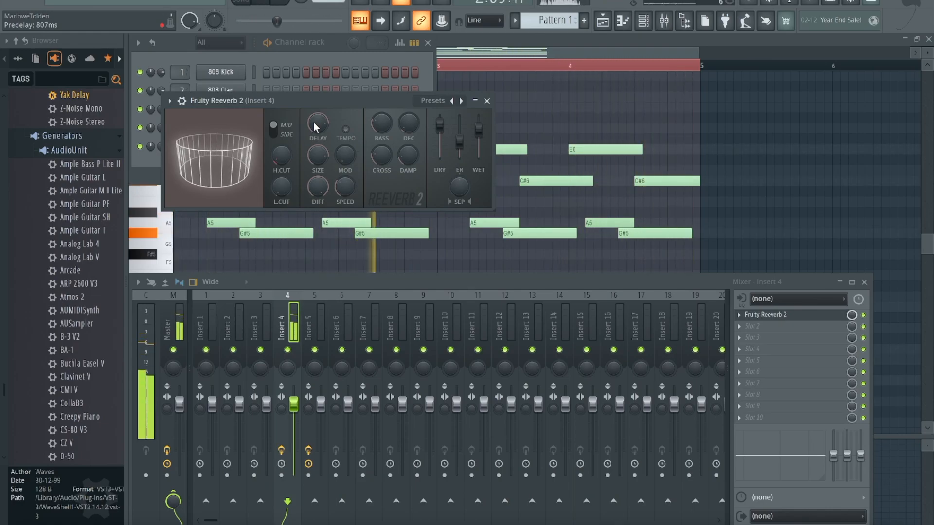
drag(314, 126, 314, 149)
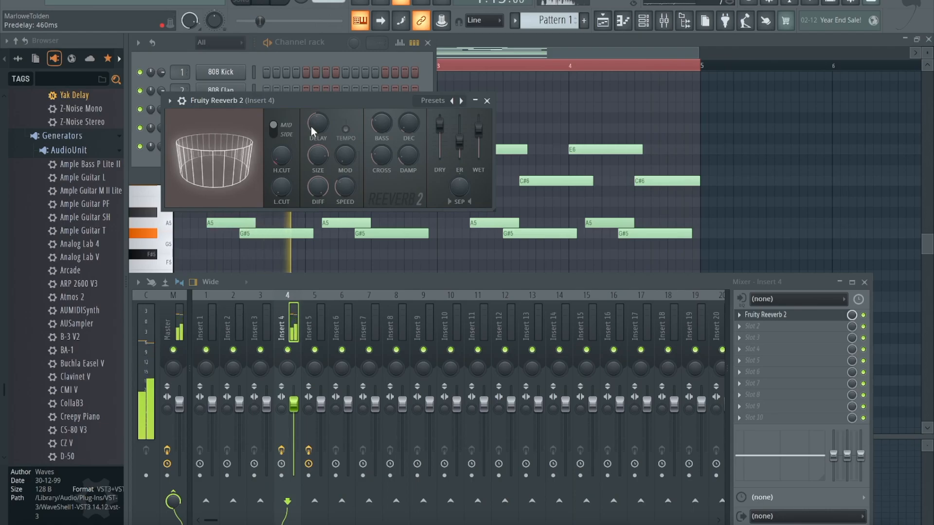
mouse_move(311, 127)
mouse_down()
mouse_move(310, 141)
mouse_move(311, 127)
mouse_up()
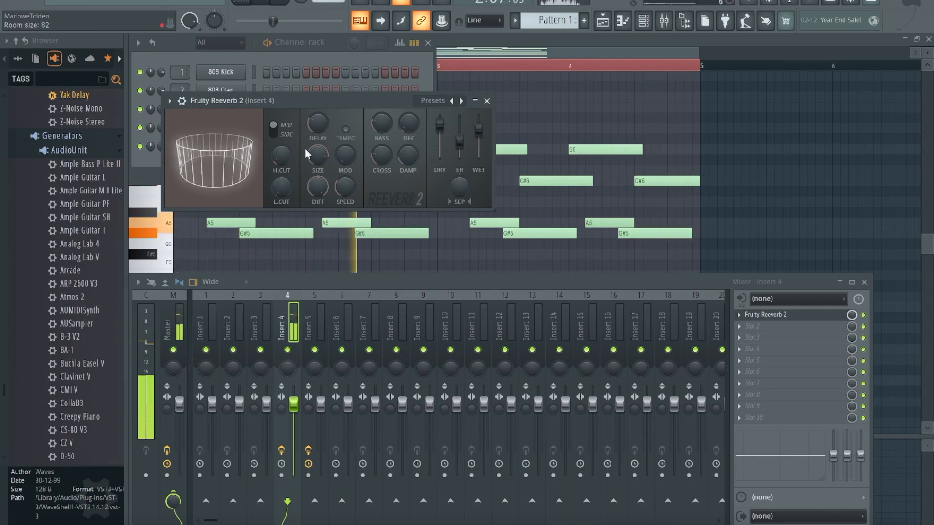
drag(318, 124, 318, 105)
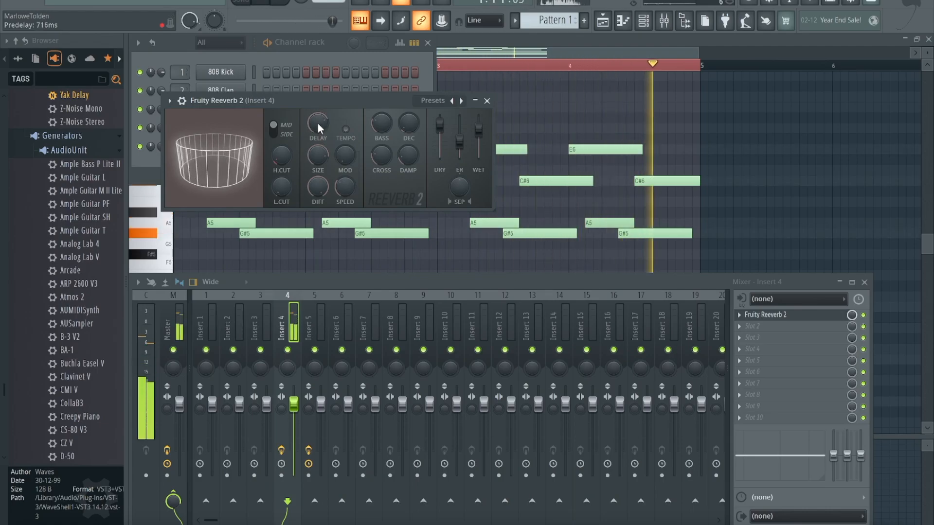
Make the reverb's predelay tempo-based, readjust its amount and close the Fruity Reeverb 2 window.
drag(317, 122, 317, 137)
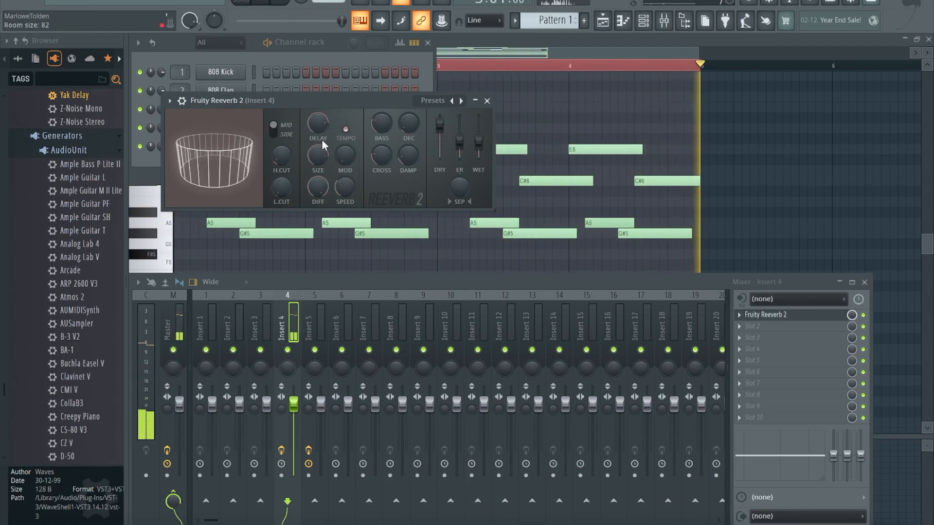
drag(318, 126, 319, 130)
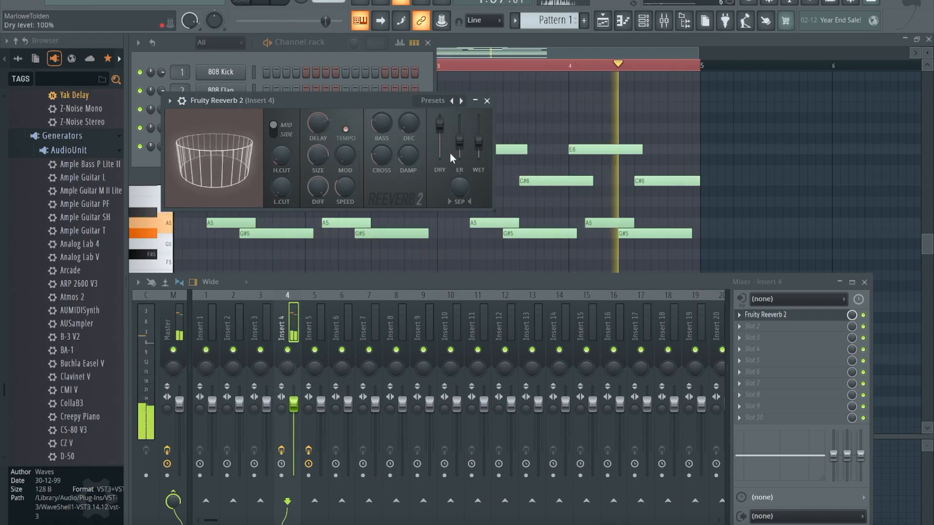
click(486, 100)
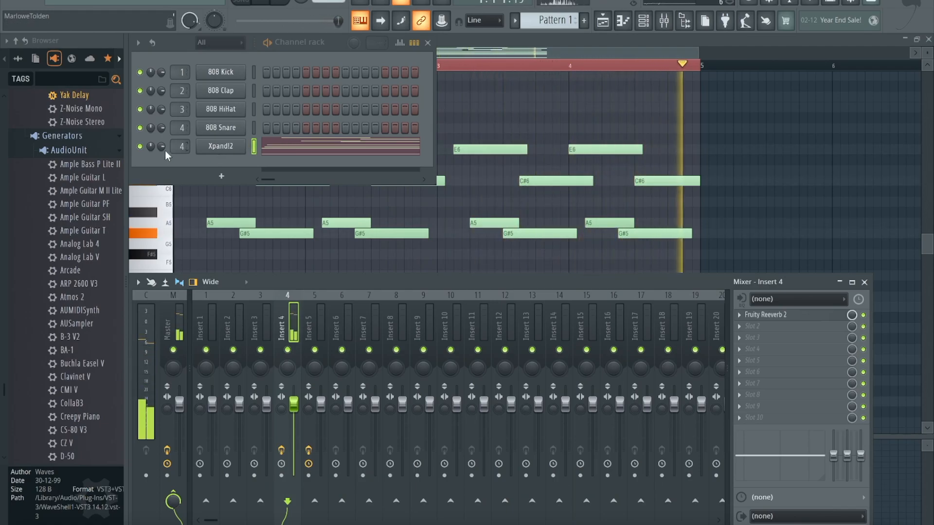
Add Fruity Parametric EQ 2 to Insert 4's second slot and cut the low end with band 1 at -18 dB.
click(762, 334)
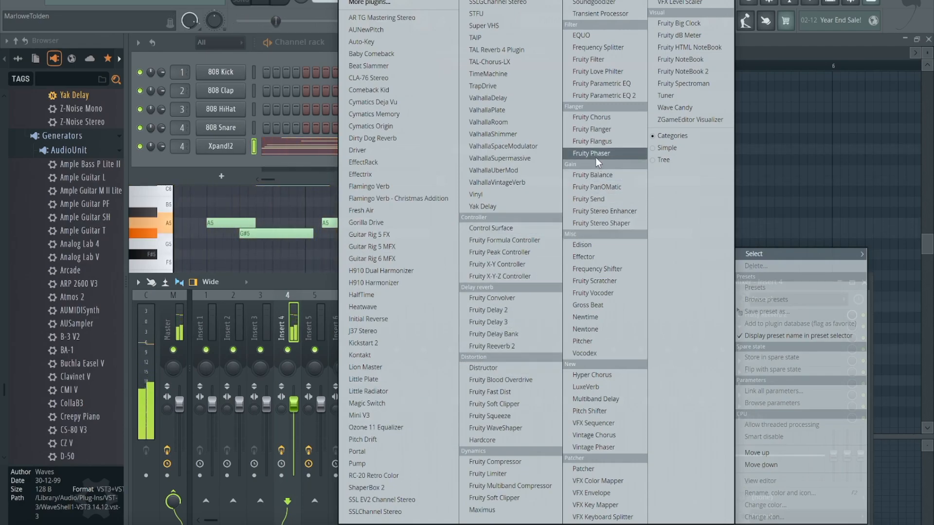
click(595, 94)
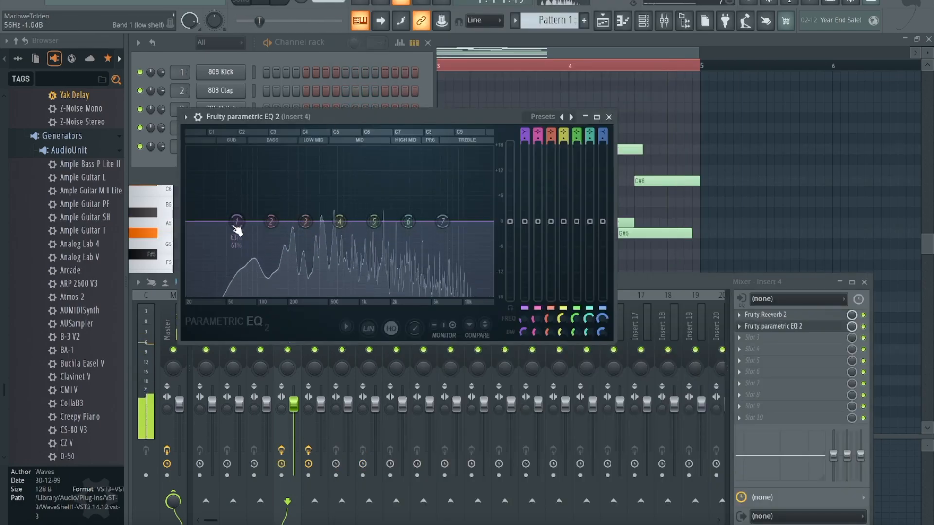
drag(237, 223, 307, 294)
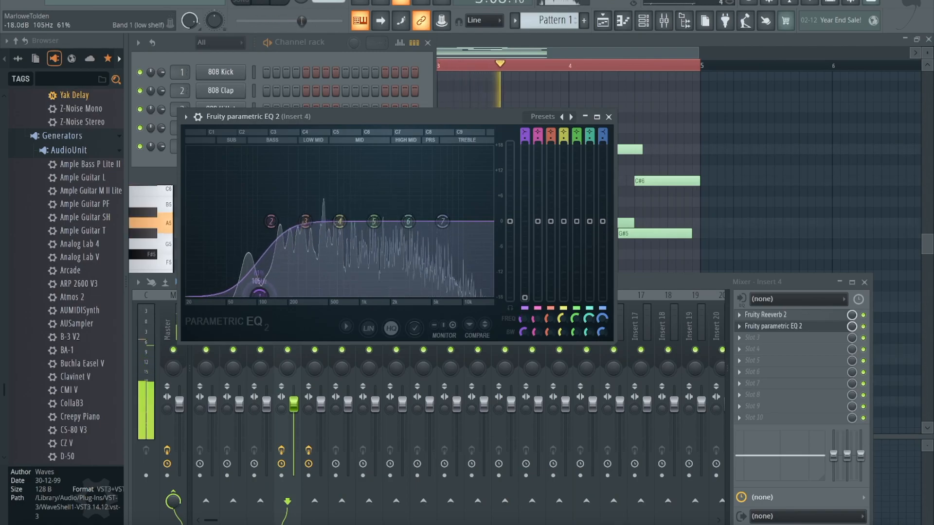
drag(274, 294, 277, 295)
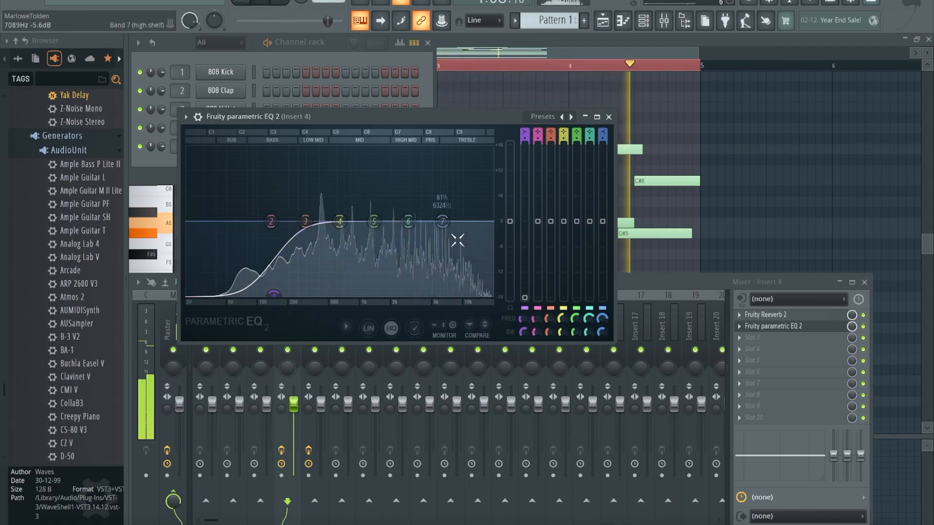
click(608, 117)
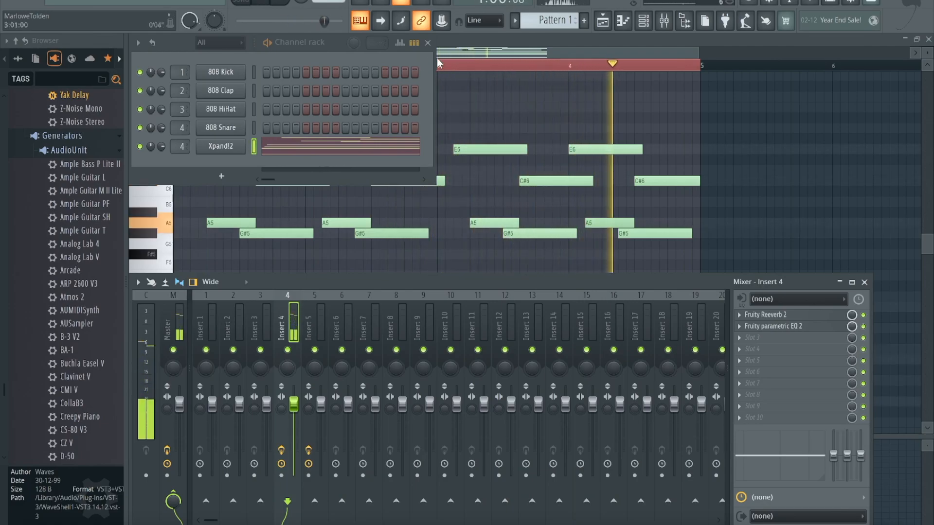
Widen the channel rack to show more steps of the drum channels.
drag(433, 86, 733, 86)
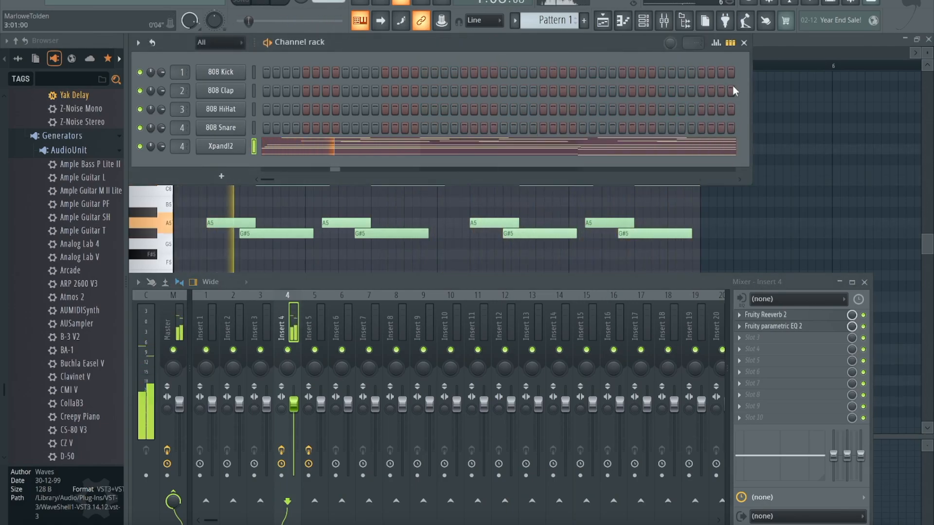